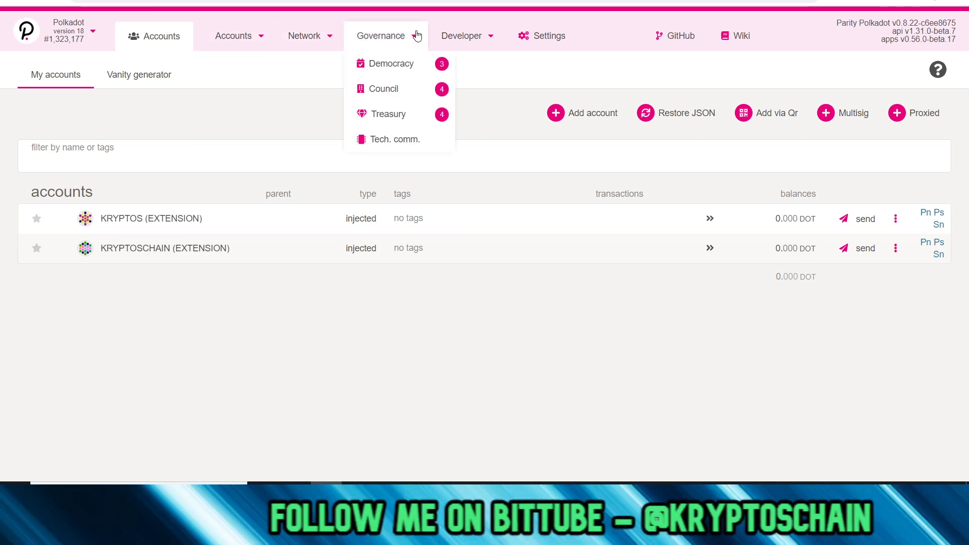
Step: Bring up the Accounts menu on My accounts, which lists two extension accounts at 0.000 DOT
mouse_move(419, 46)
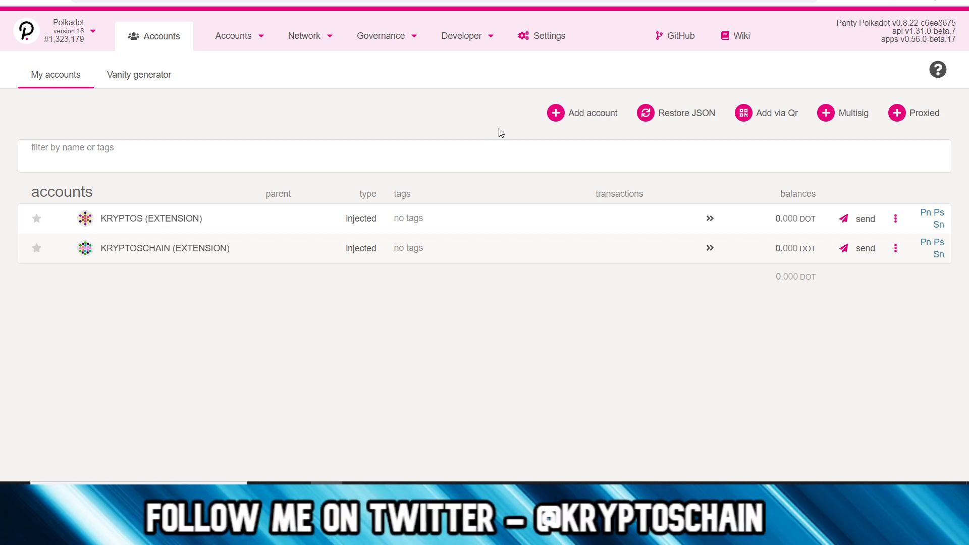
Step: Bring up the add-account-via-seed form, then cancel it without saving
left_click(588, 118)
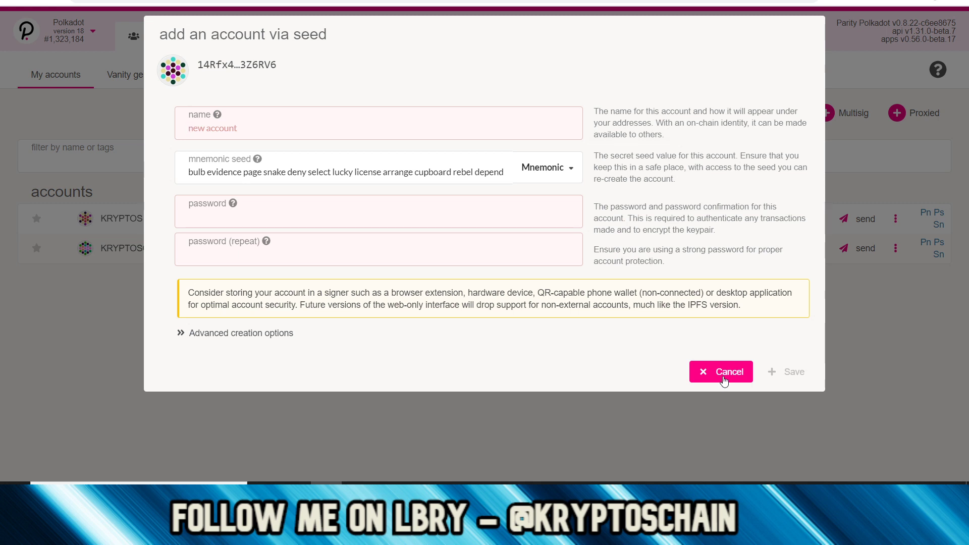
left_click(730, 374)
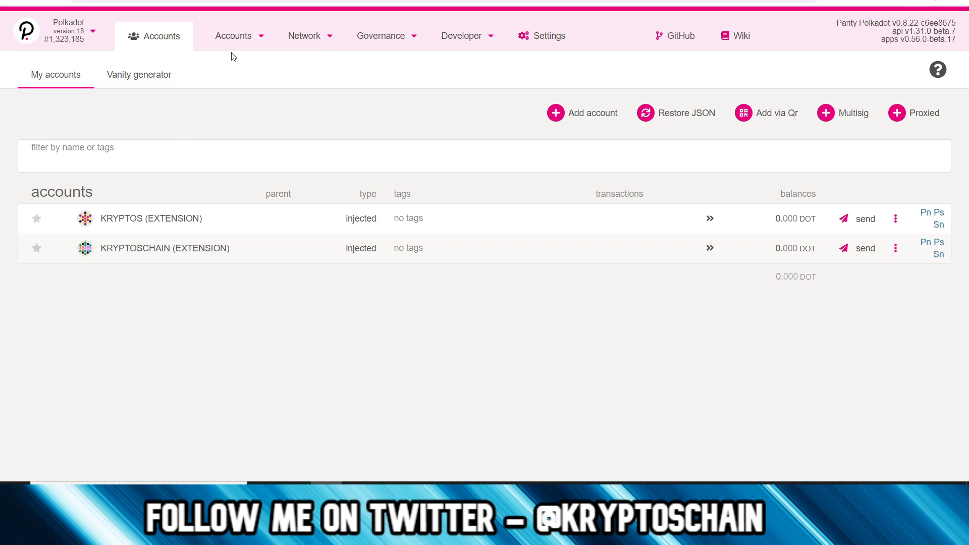
Step: In the network chooser, leave Polkadot on the Parity host and select Kusama
mouse_move(237, 52)
left_click(92, 32)
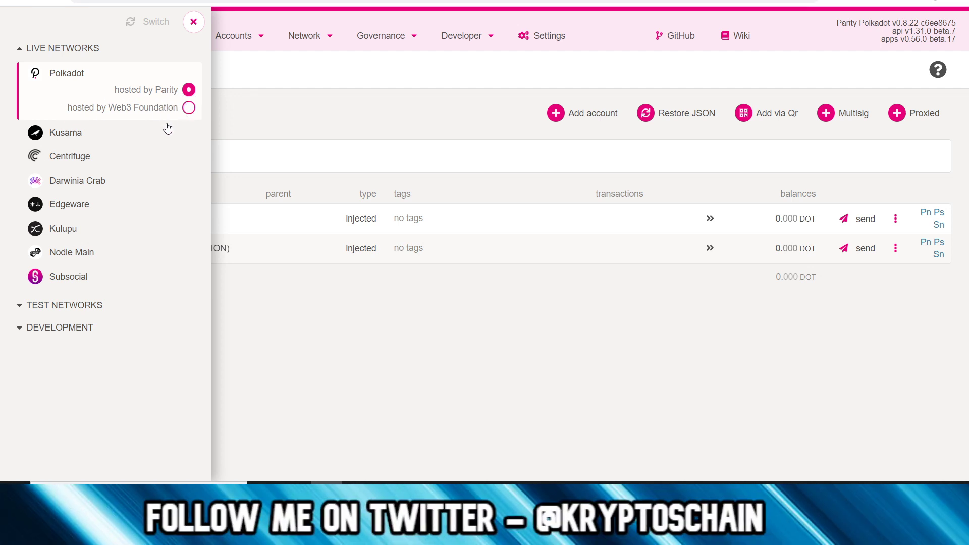
left_click(188, 108)
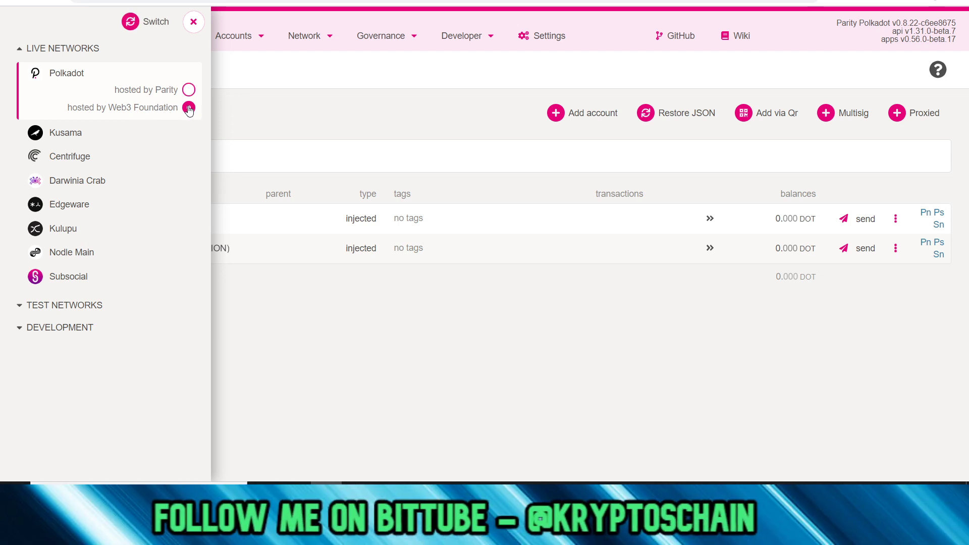
left_click(188, 90)
left_click(188, 107)
left_click(188, 91)
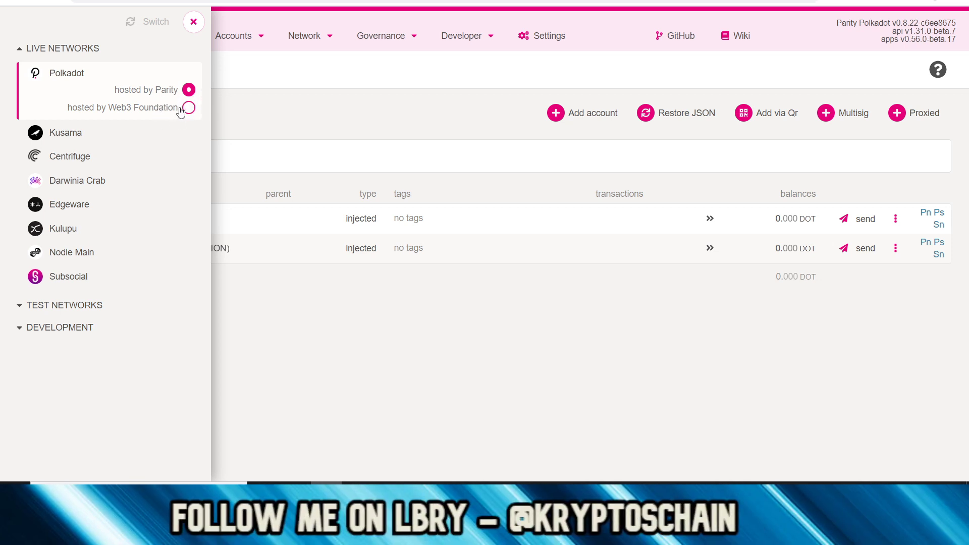
left_click(88, 135)
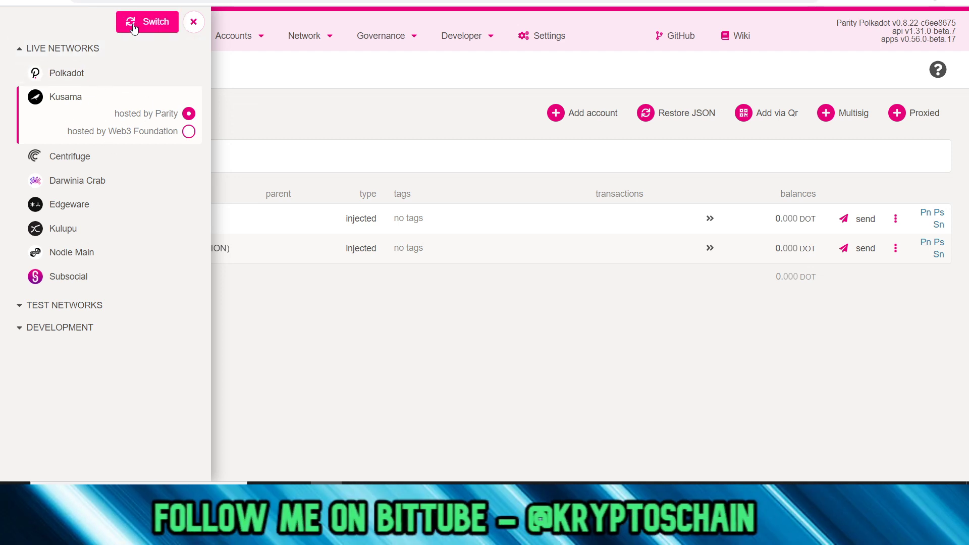
Step: Switch to Kusama, then view the first account's details and close the panel
left_click(133, 26)
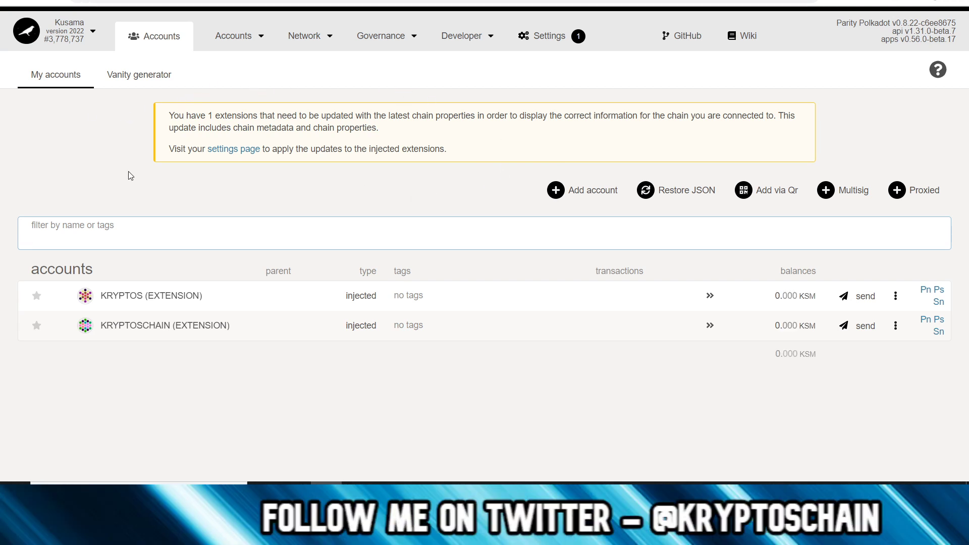
mouse_move(244, 40)
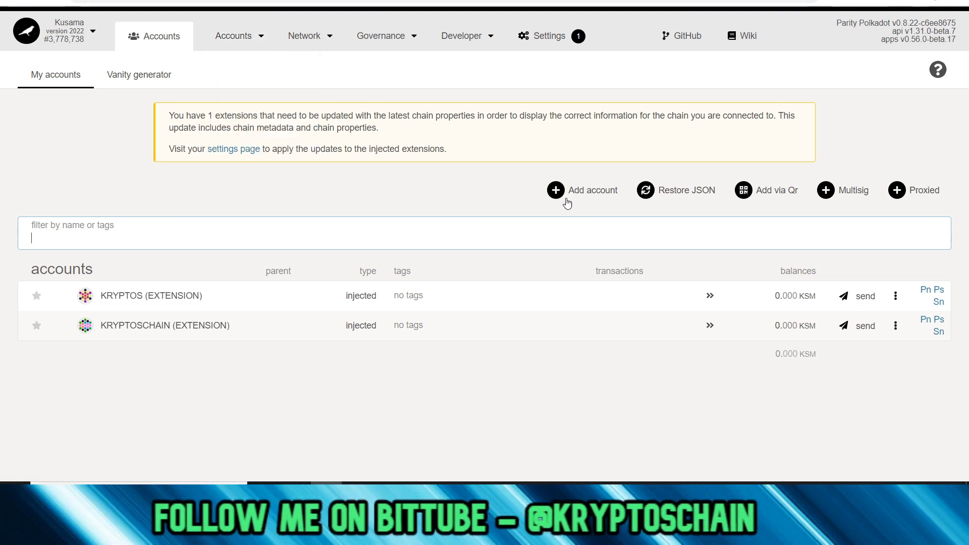
left_click(138, 297)
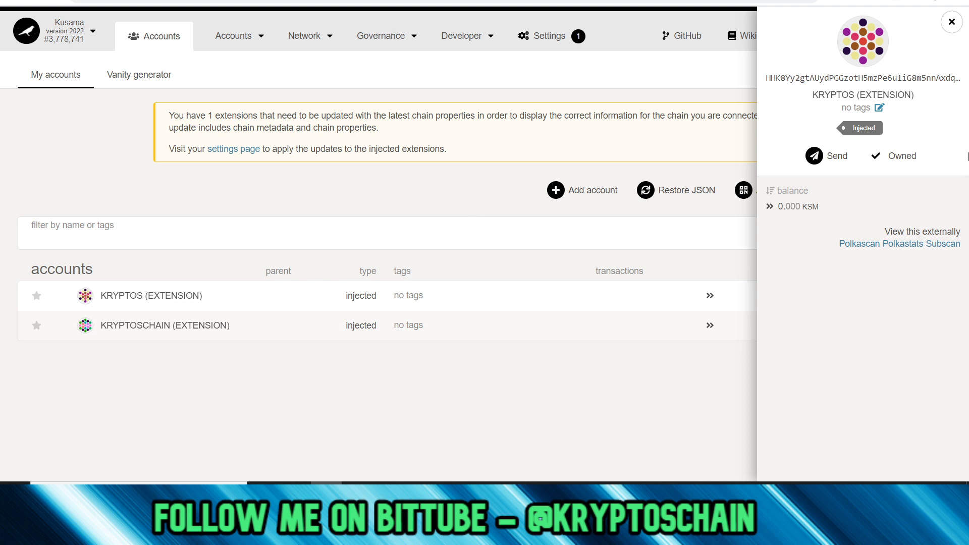
left_click(952, 23)
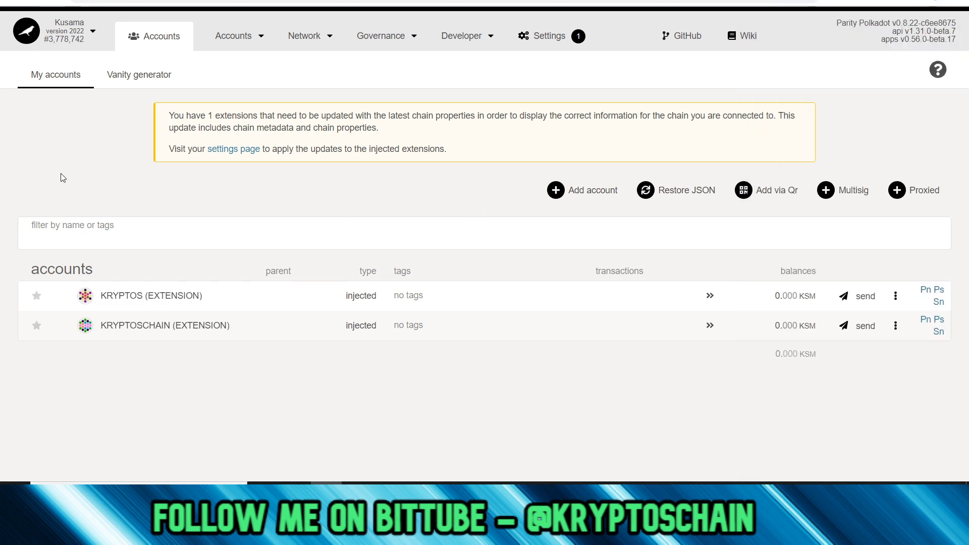
Step: Browse hosts for Centrifuge, Darwinia Crab and Kulupu, plus test networks and development endpoints
left_click(92, 33)
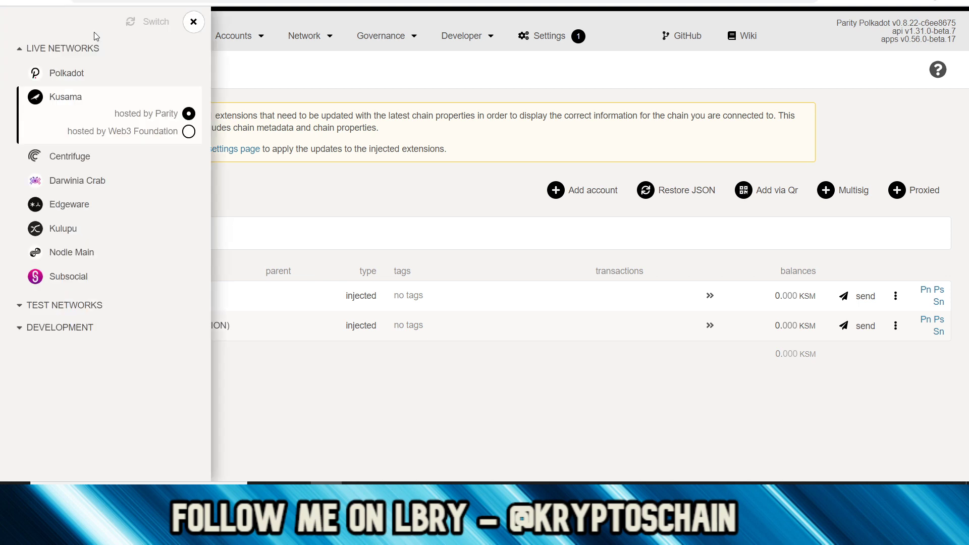
left_click(89, 164)
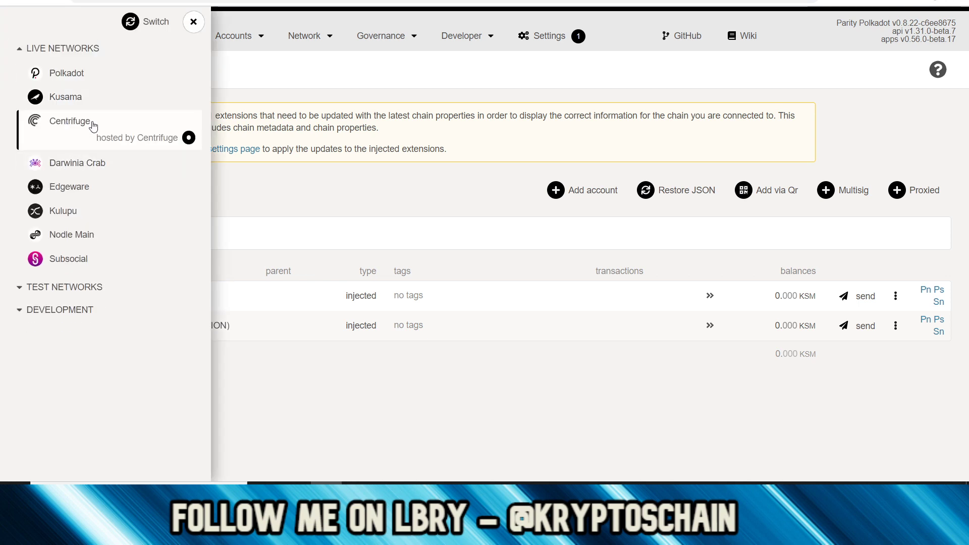
left_click(81, 169)
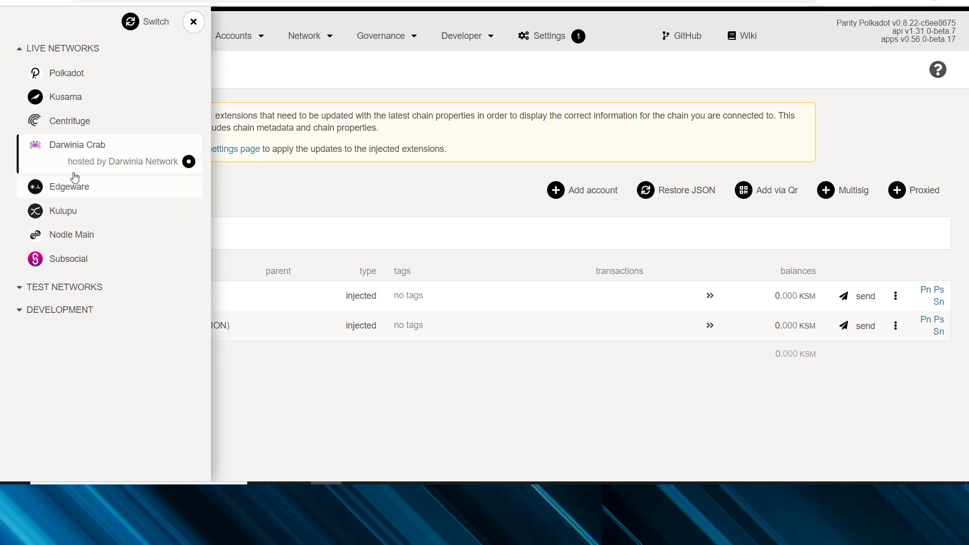
left_click(83, 214)
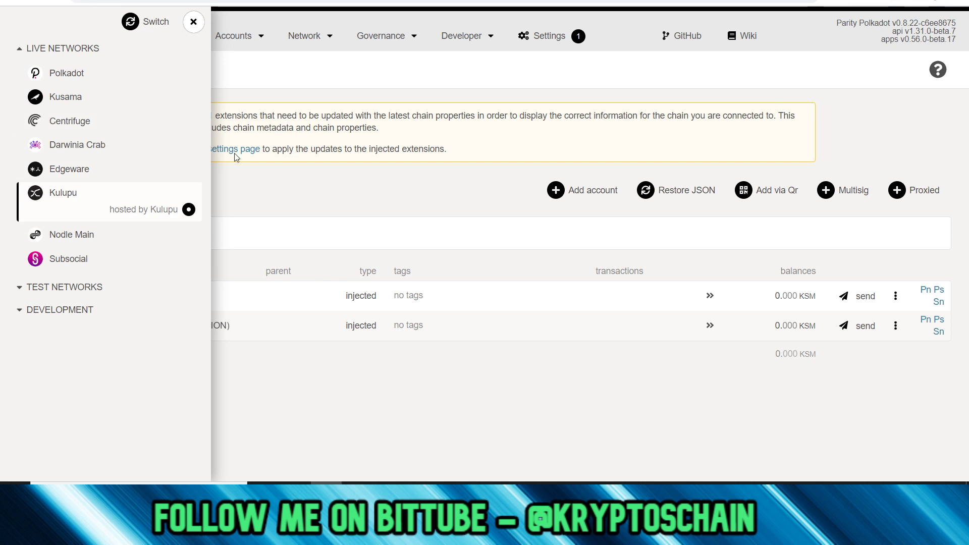
left_click(21, 292)
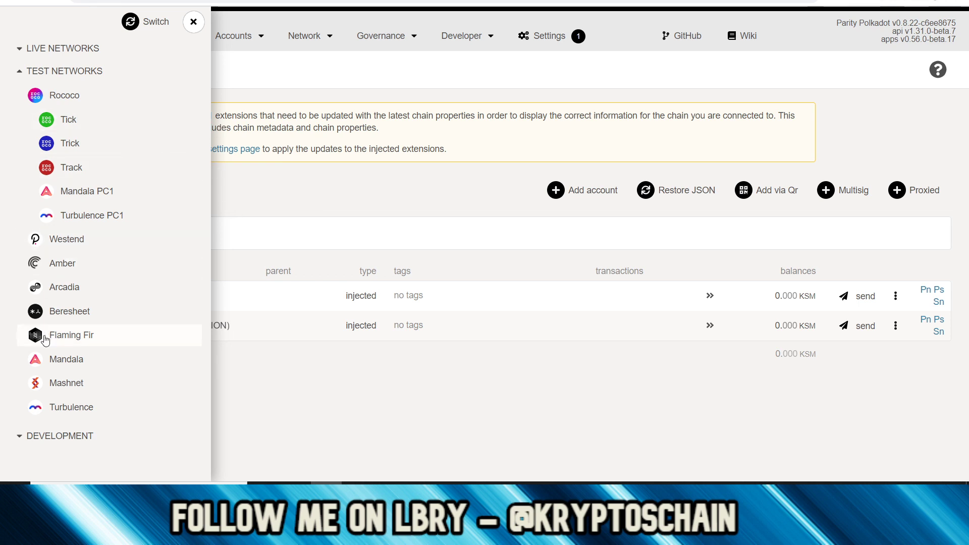
left_click(20, 74)
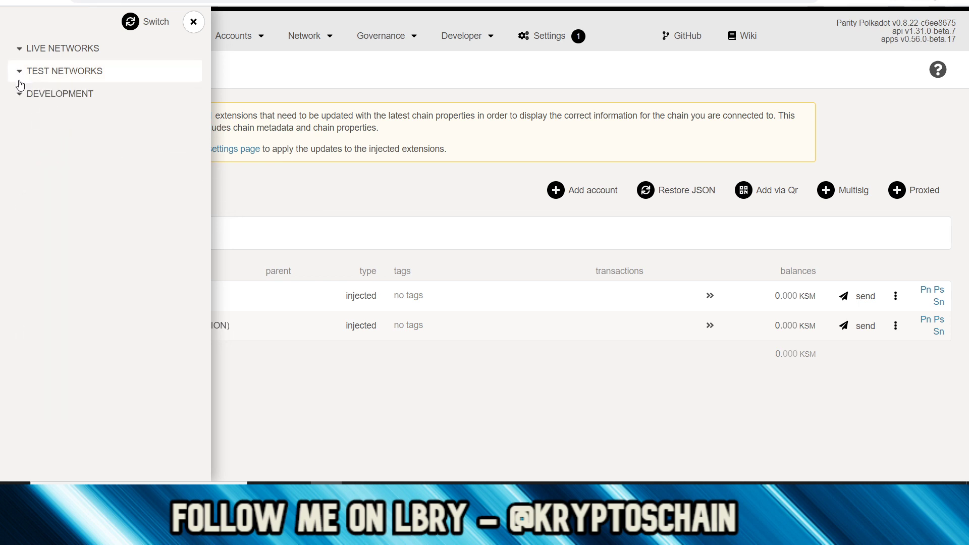
left_click(17, 100)
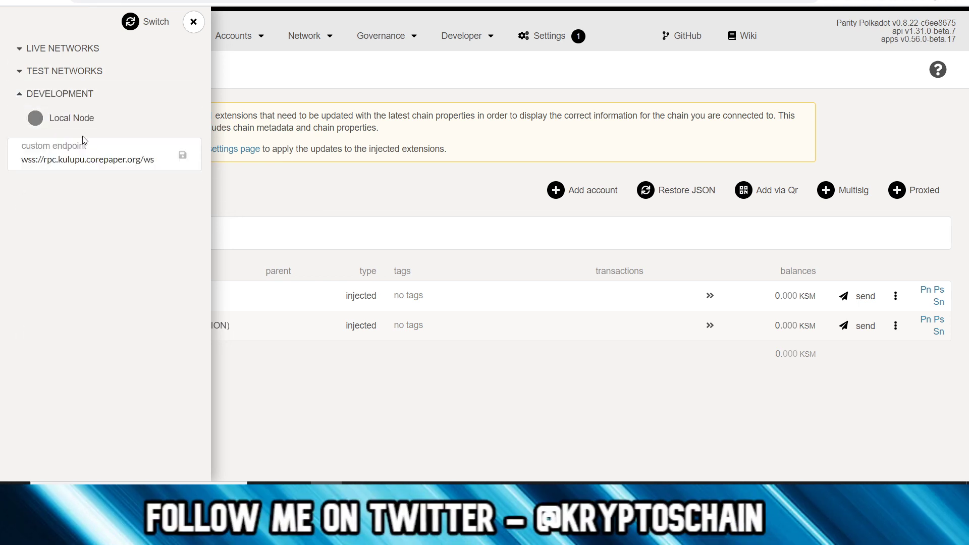
left_click(18, 100)
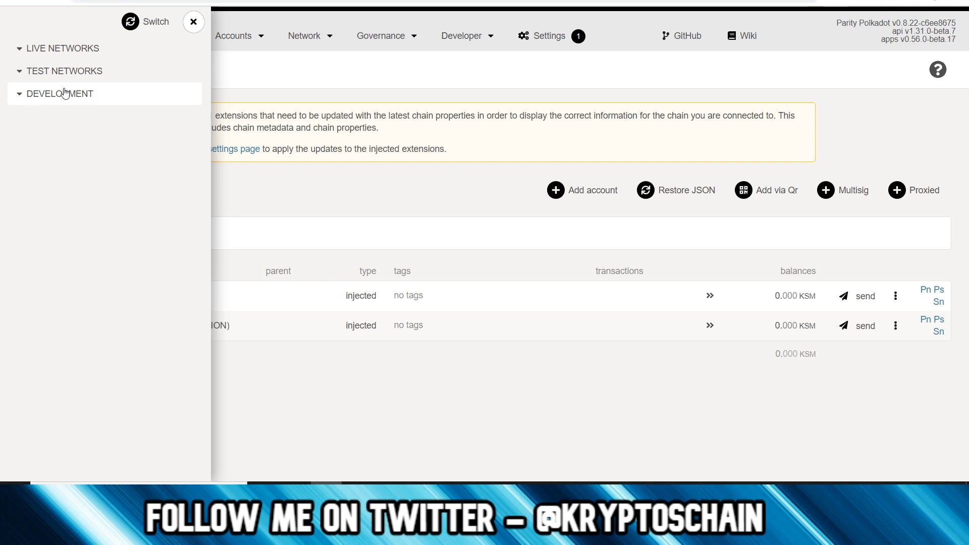
Step: Reselect Polkadot in the network chooser and switch the connection to it
left_click(197, 25)
left_click(63, 31)
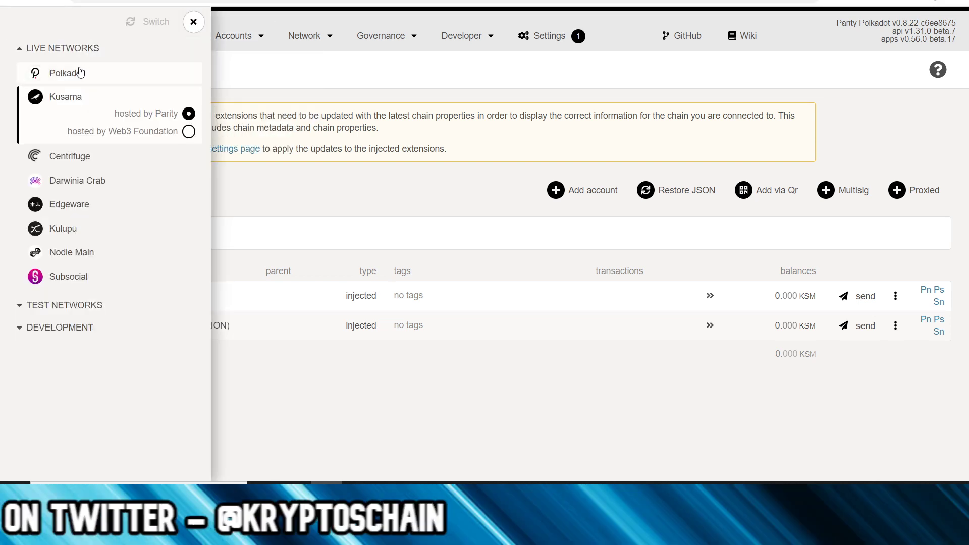
left_click(52, 73)
left_click(147, 22)
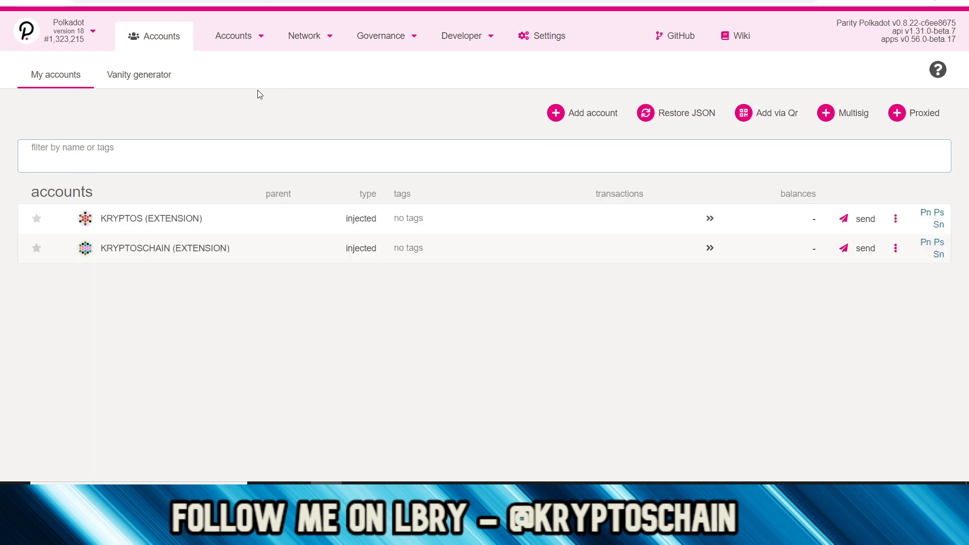
Step: Go to Accounts > Claim Tokens and continue with the selected extension account
mouse_move(251, 47)
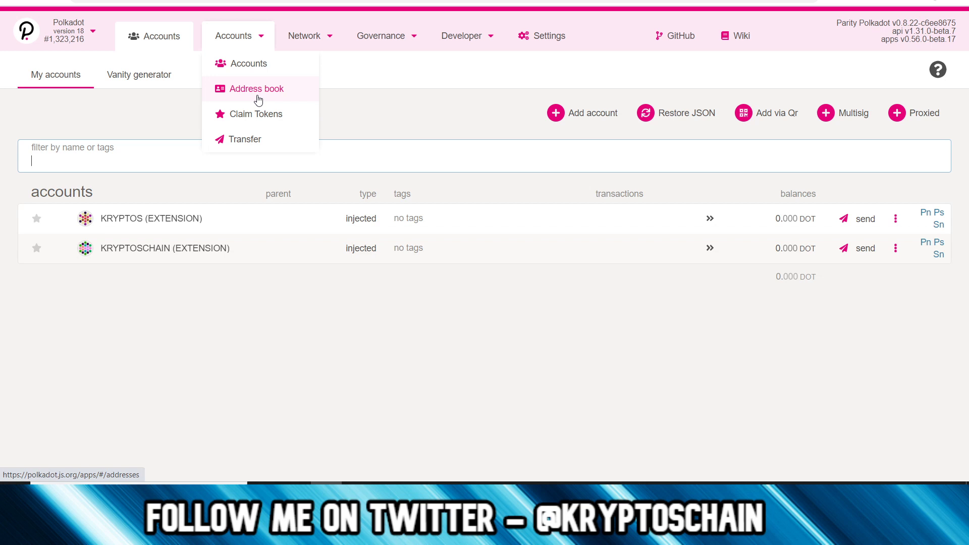
left_click(255, 115)
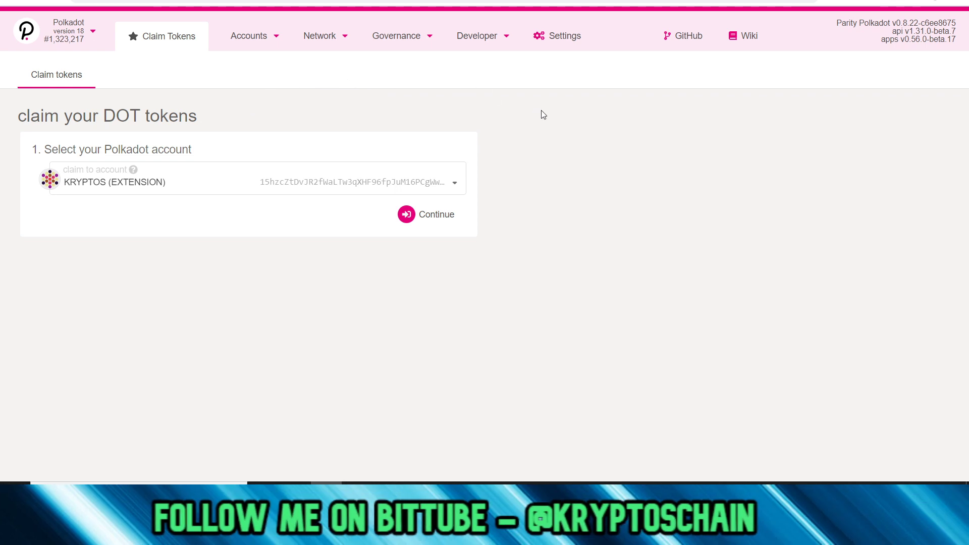
left_click(433, 218)
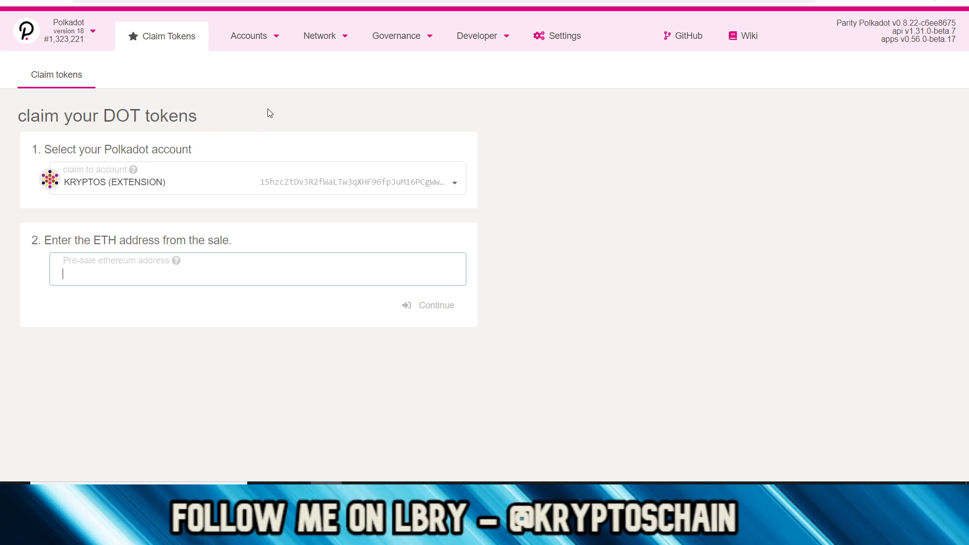
mouse_move(260, 49)
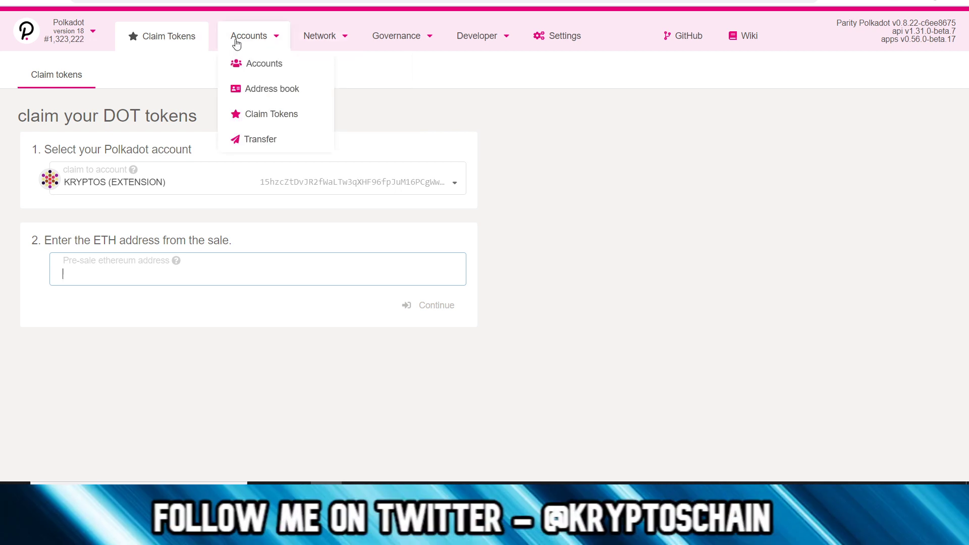
Step: Start a send funds transfer from the extension account, keeping the amount unit as DOT
left_click(271, 150)
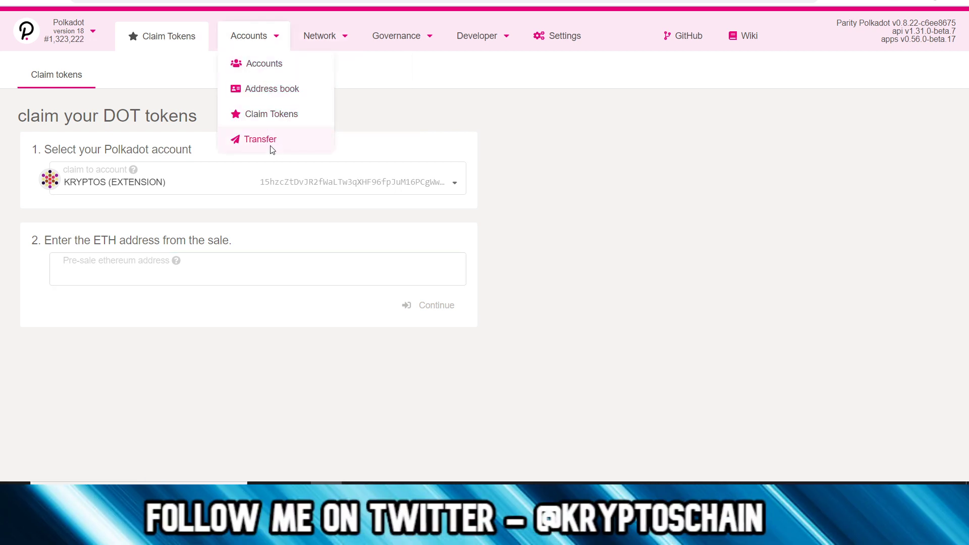
left_click(271, 148)
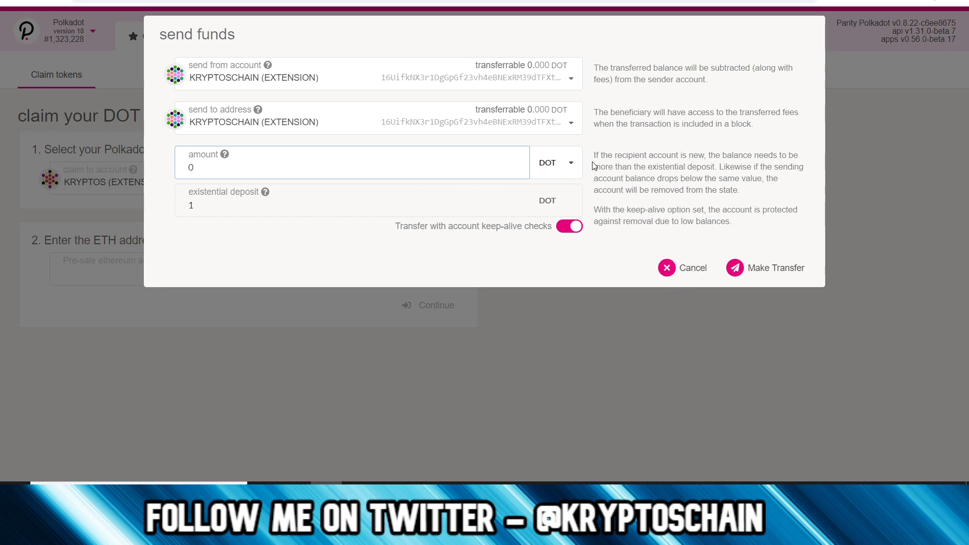
left_click(572, 162)
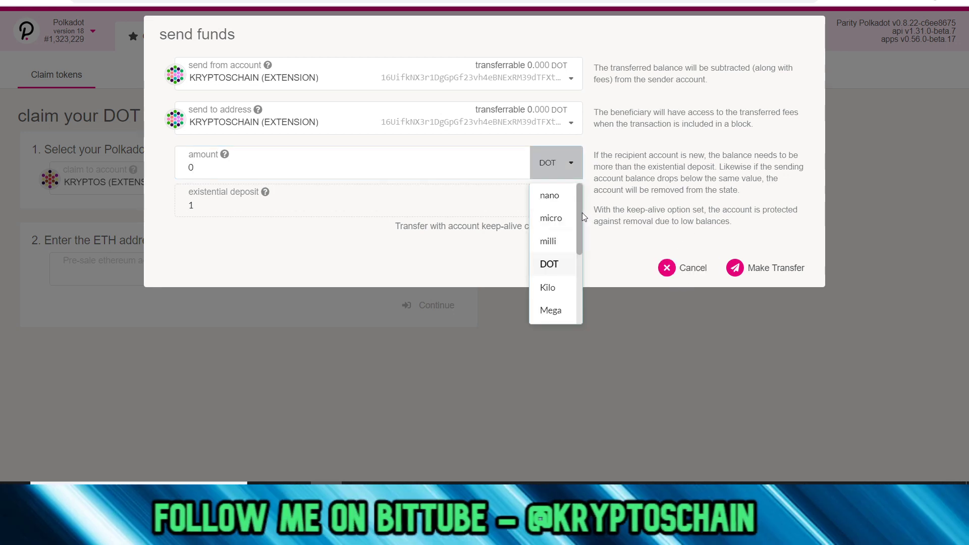
mouse_move(580, 213)
left_mouse_down()
mouse_move(580, 296)
mouse_move(579, 217)
left_mouse_up()
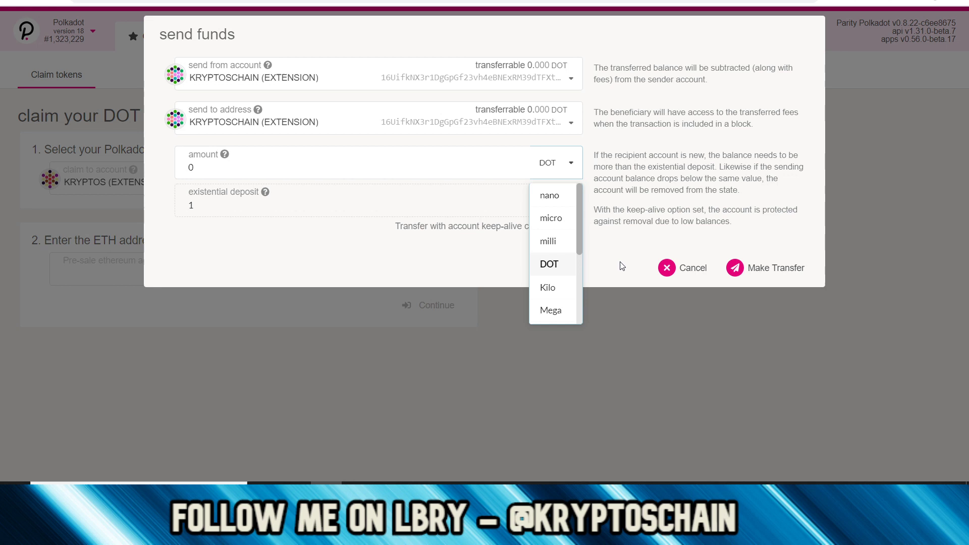
left_click(685, 275)
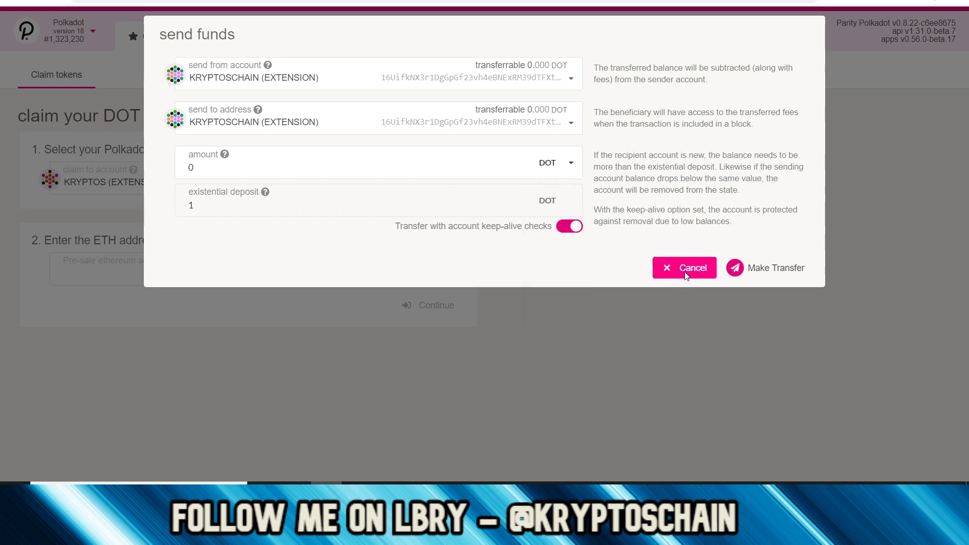
Step: Cancel the transfer and go to Network > Explorer to see recent blocks and events
left_click(685, 272)
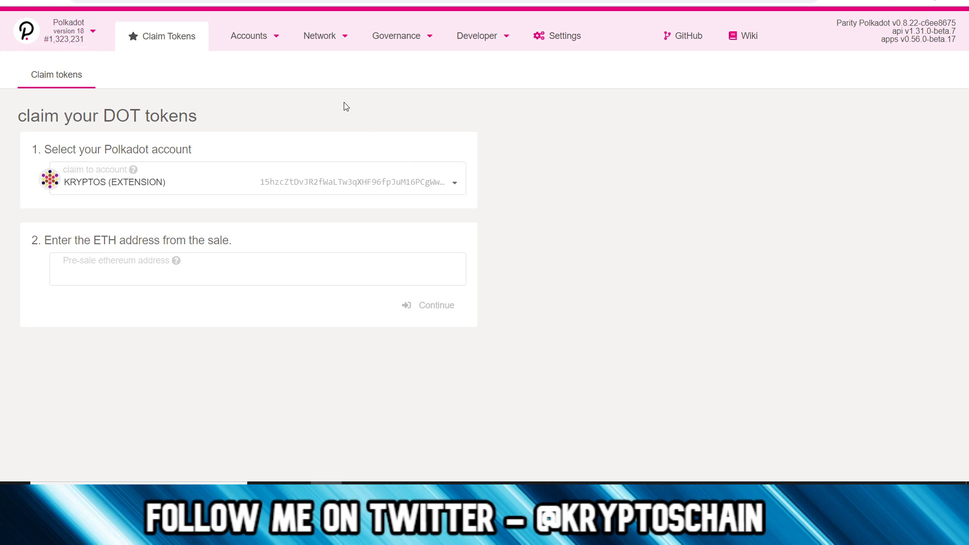
mouse_move(266, 41)
mouse_move(316, 41)
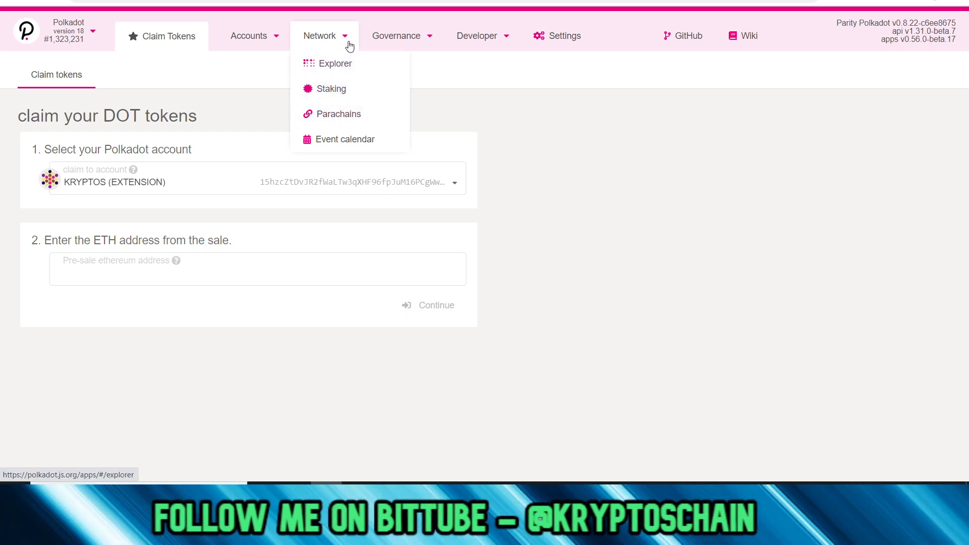
left_click(337, 65)
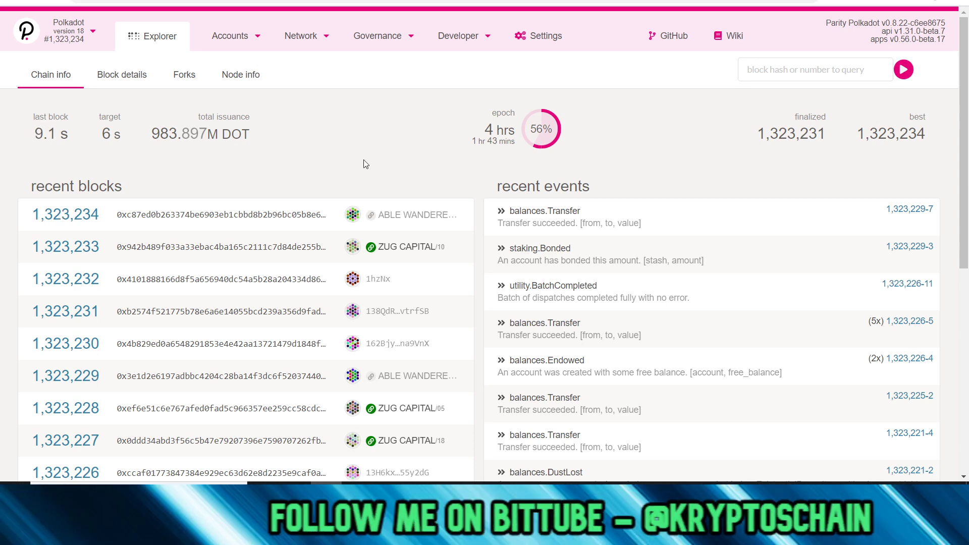
Step: Go to Network > Staking, scroll the validators, and view POLKADOT.PRO - REALGAR's details
mouse_move(303, 36)
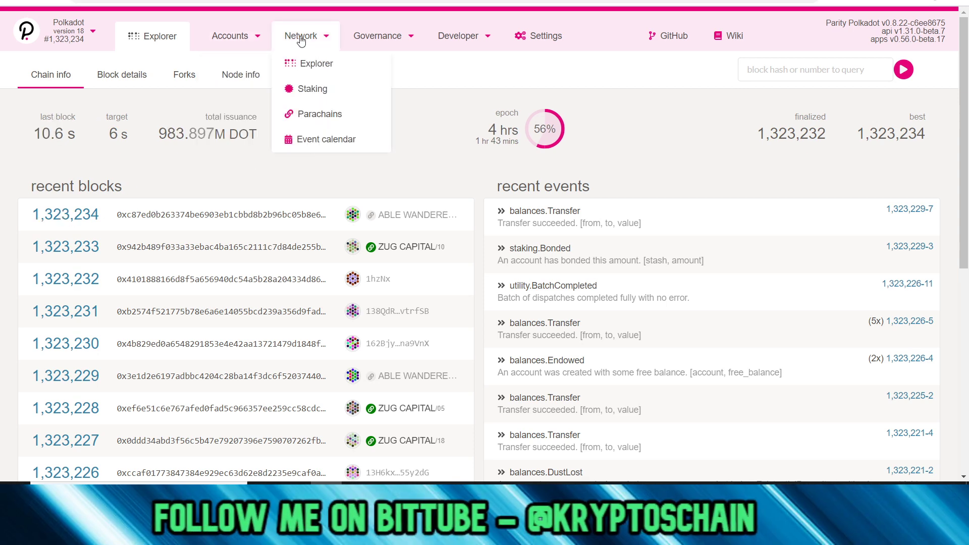
left_click(313, 90)
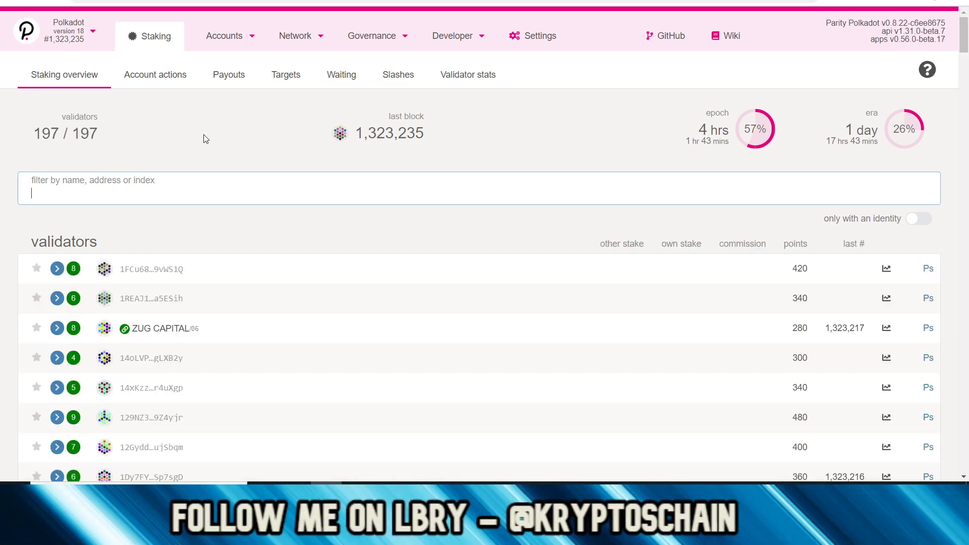
scroll(221, 145, "down", 1)
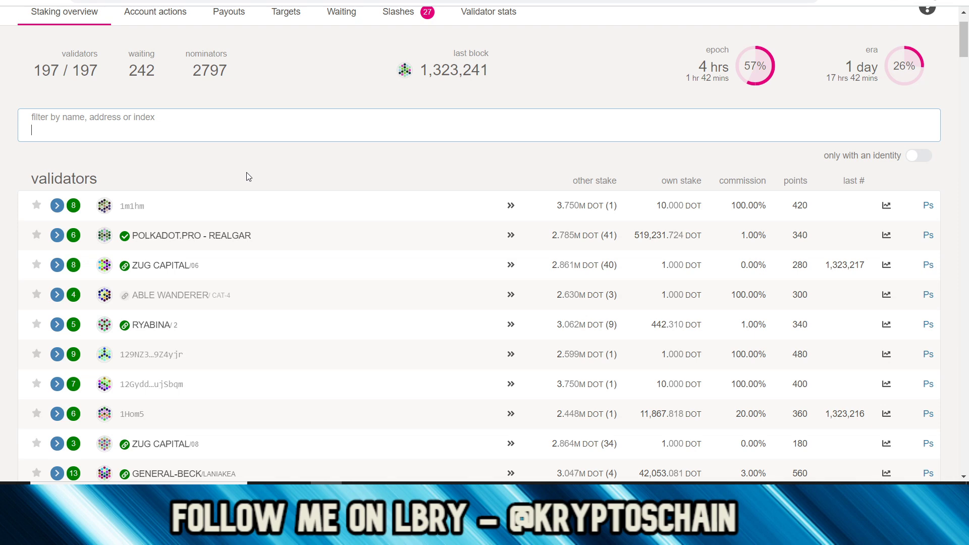
scroll(255, 179, "up", 2)
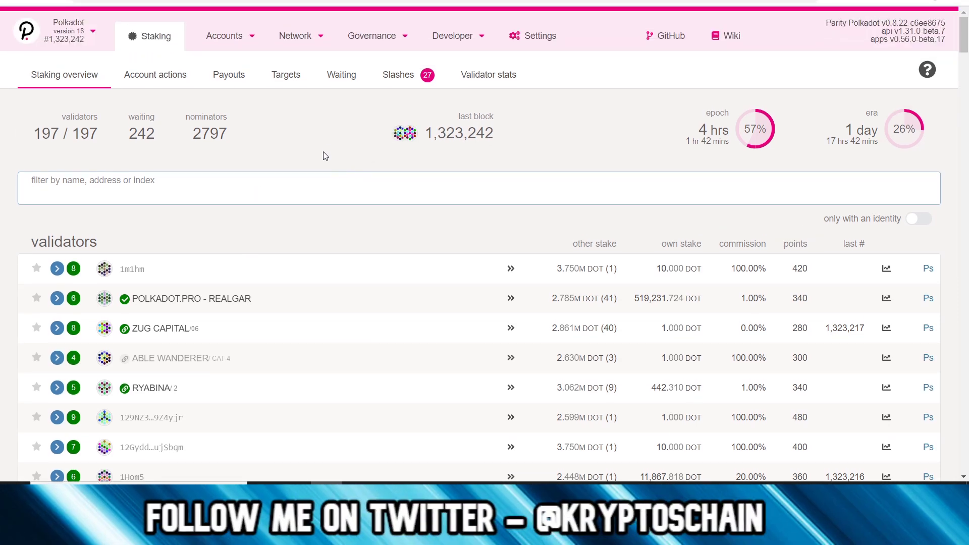
scroll(256, 267, "down", 2)
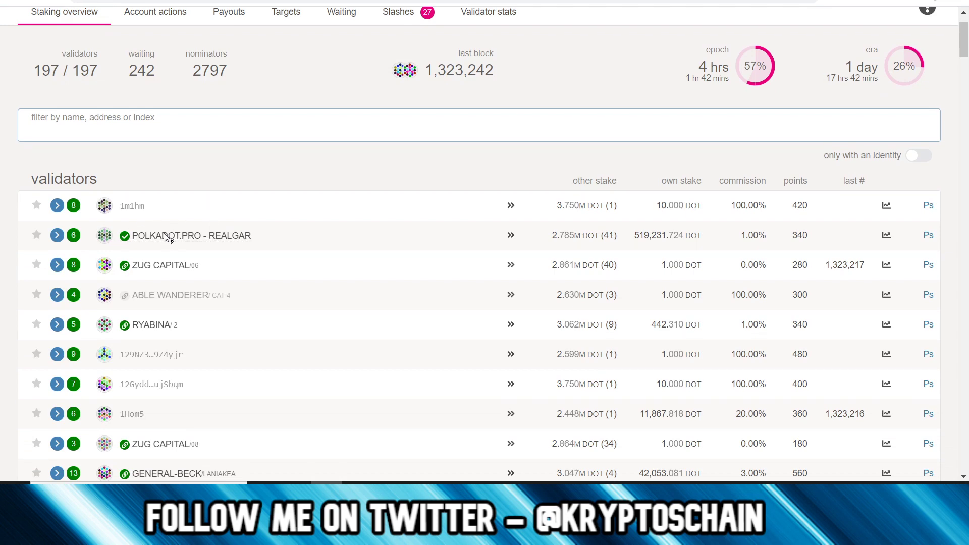
left_click(166, 236)
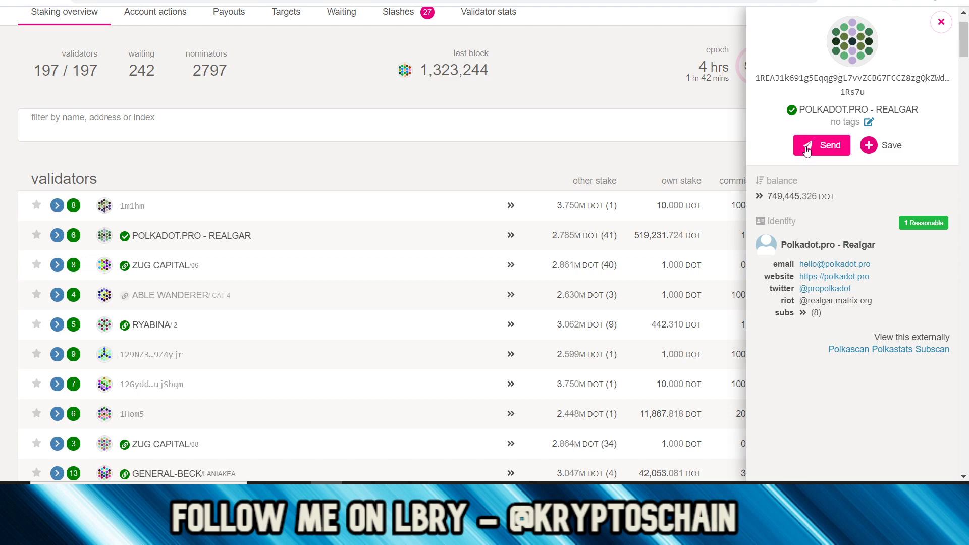
left_click(807, 149)
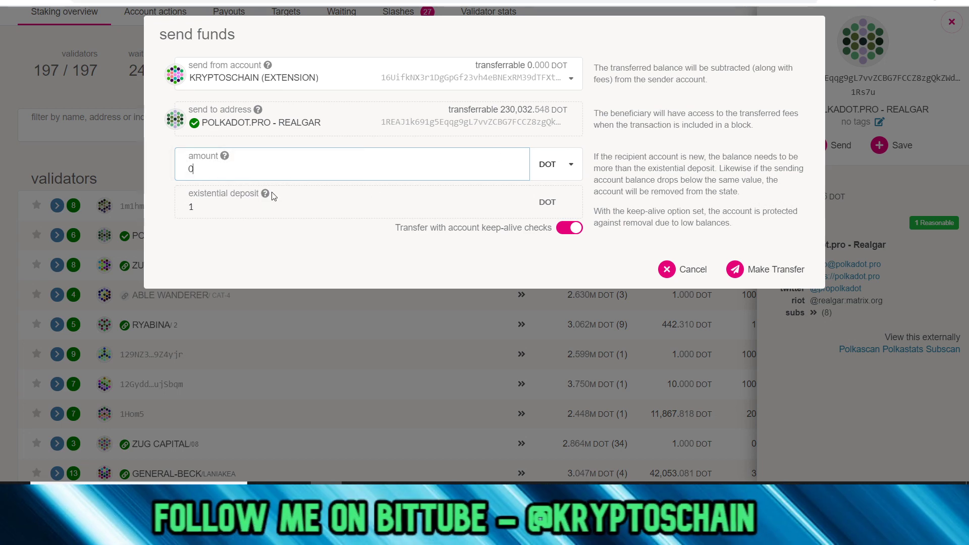
mouse_move(266, 194)
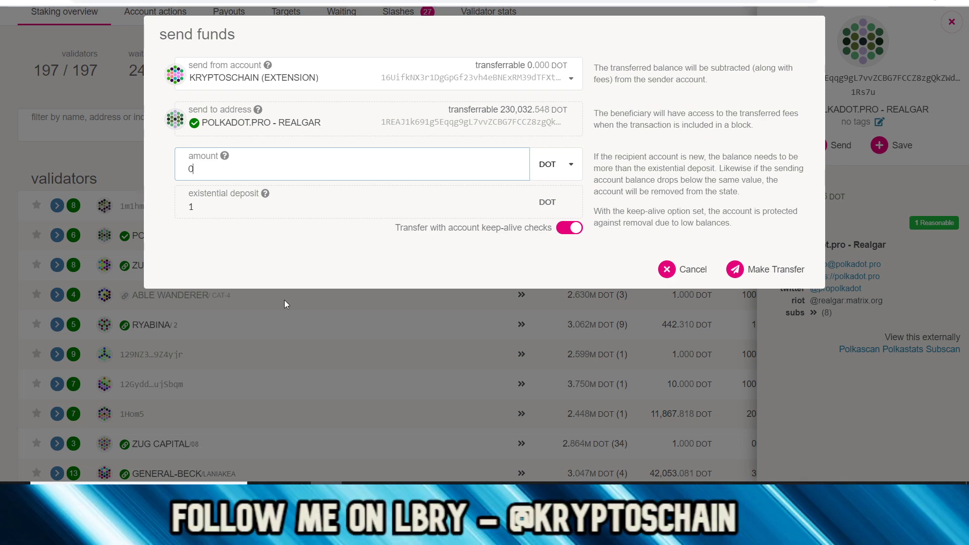
left_click(681, 268)
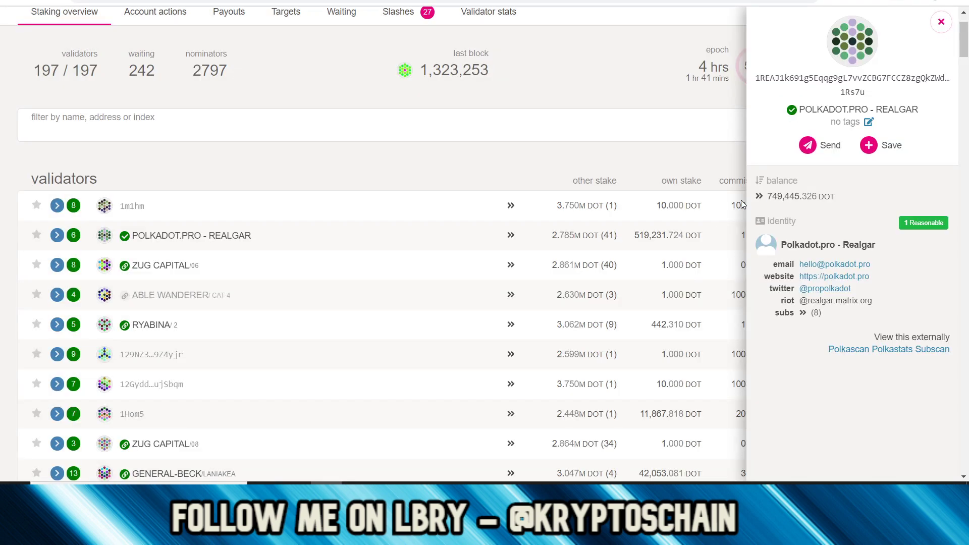
Step: Close the validator panel and scroll through the 197 validators on the Staking overview
left_click(941, 22)
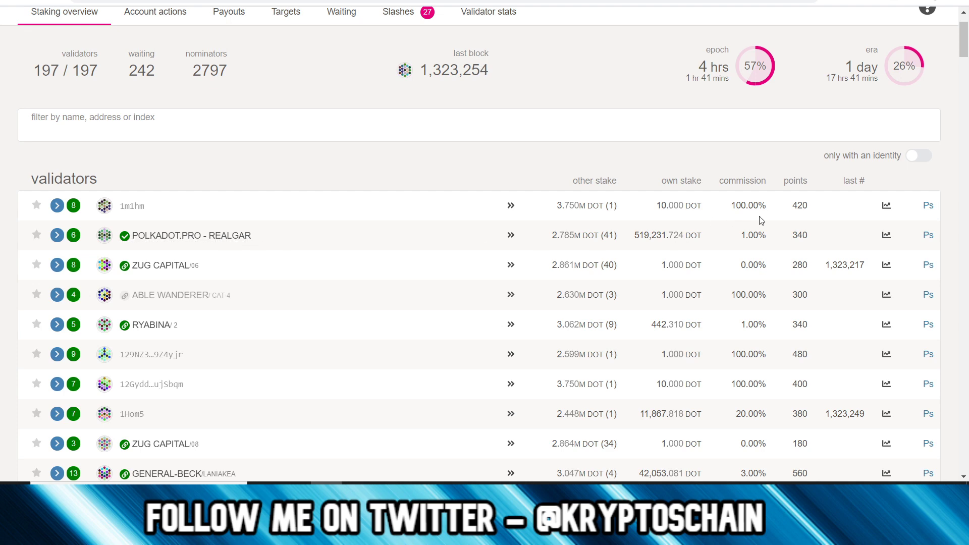
scroll(761, 220, "down", 3)
scroll(761, 217, "up", 1)
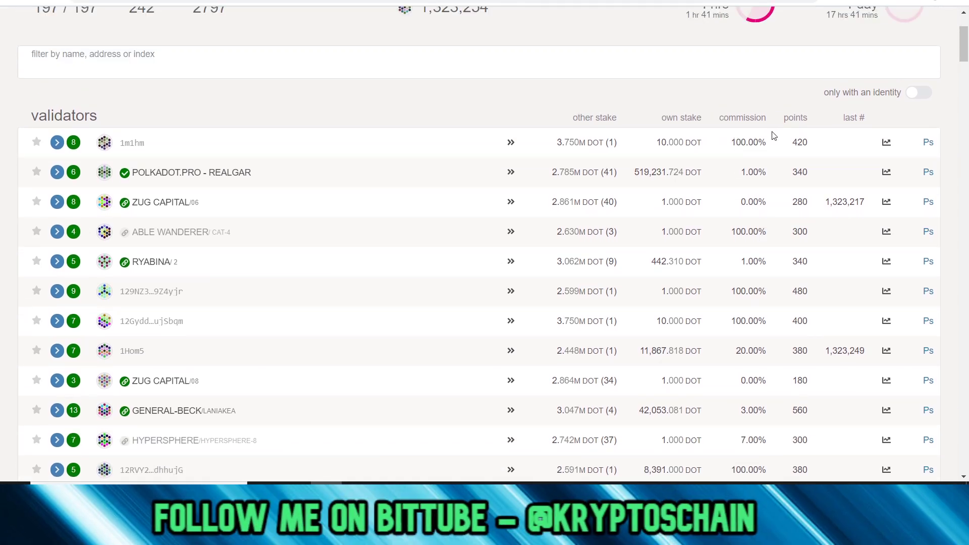
scroll(739, 236, "down", 1)
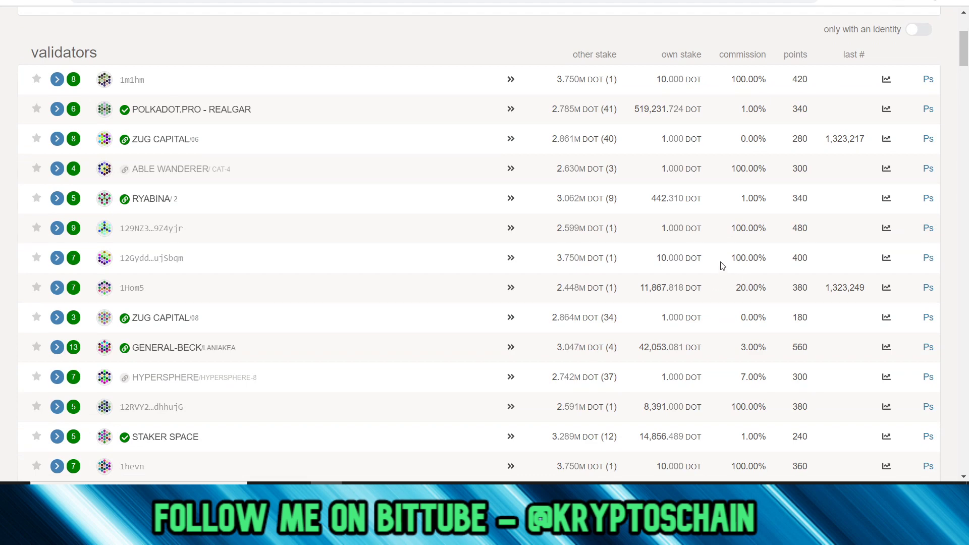
scroll(721, 266, "up", 2)
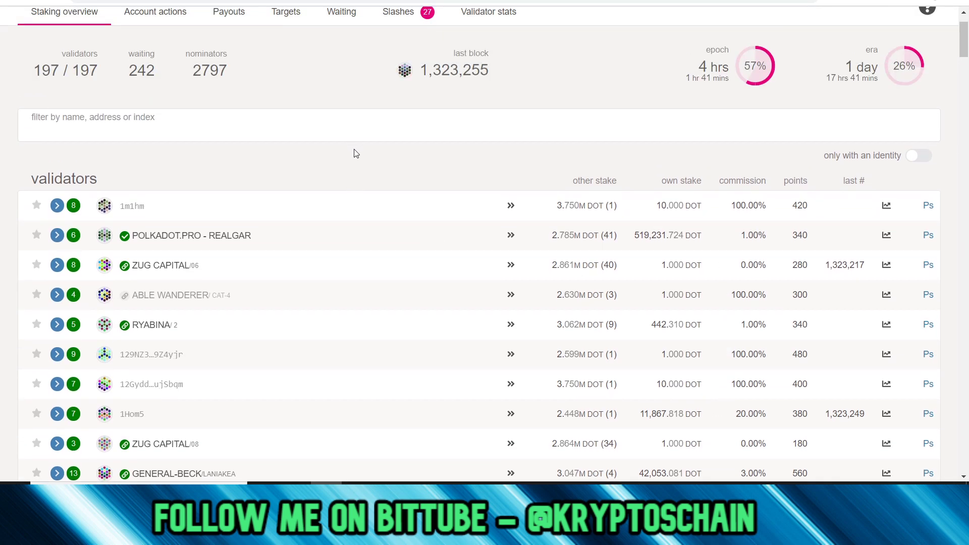
scroll(480, 188, "down", 1)
scroll(480, 190, "up", 1)
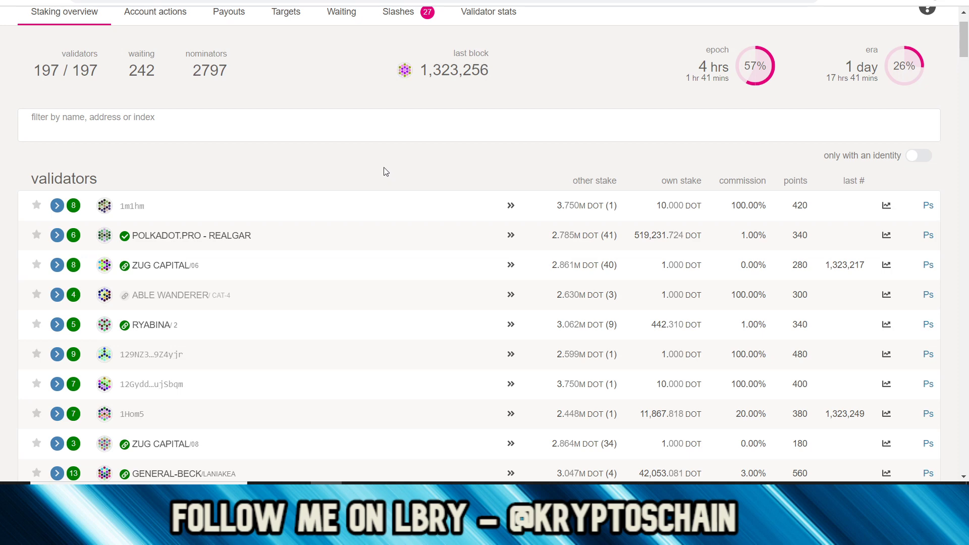
scroll(346, 166, "up", 1)
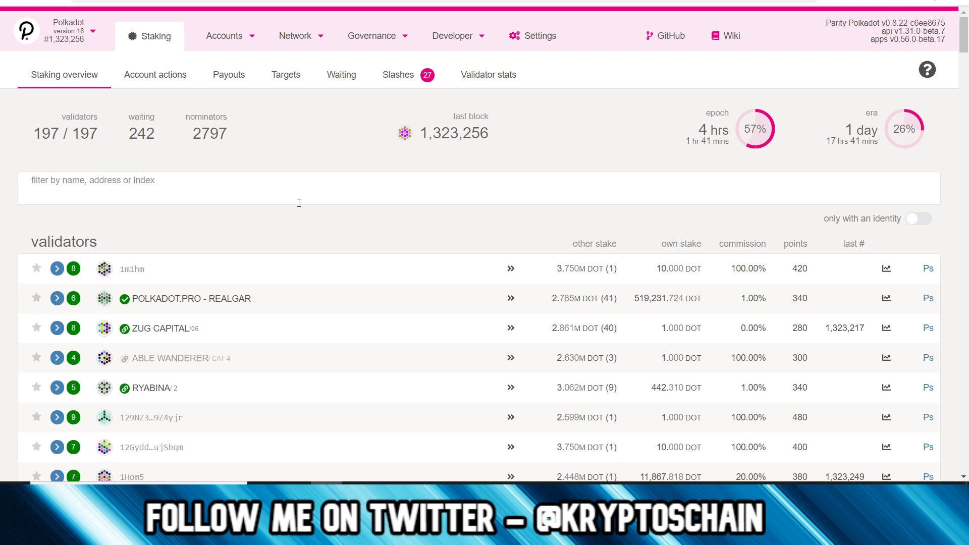
scroll(274, 273, "down", 2)
scroll(253, 239, "up", 2)
scroll(294, 240, "down", 3)
scroll(298, 238, "up", 3)
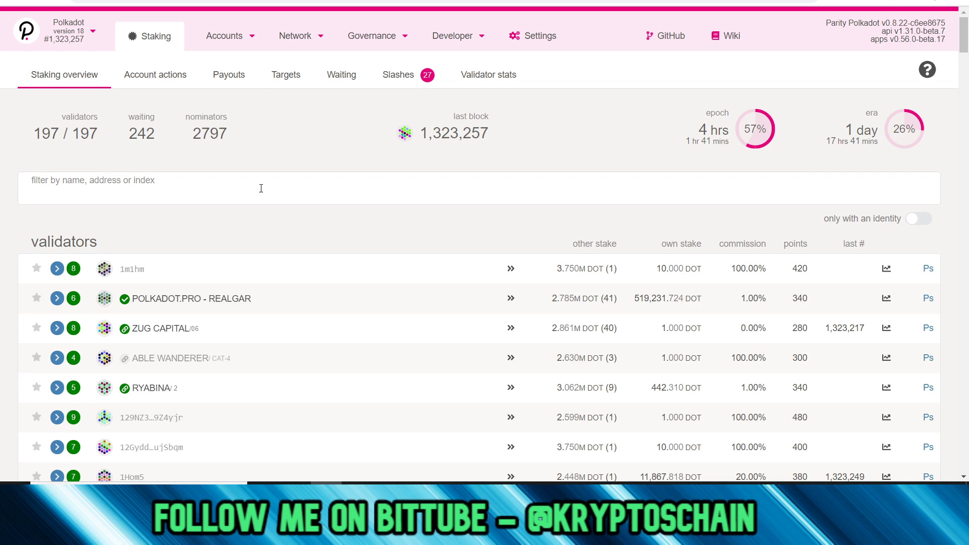
mouse_move(283, 44)
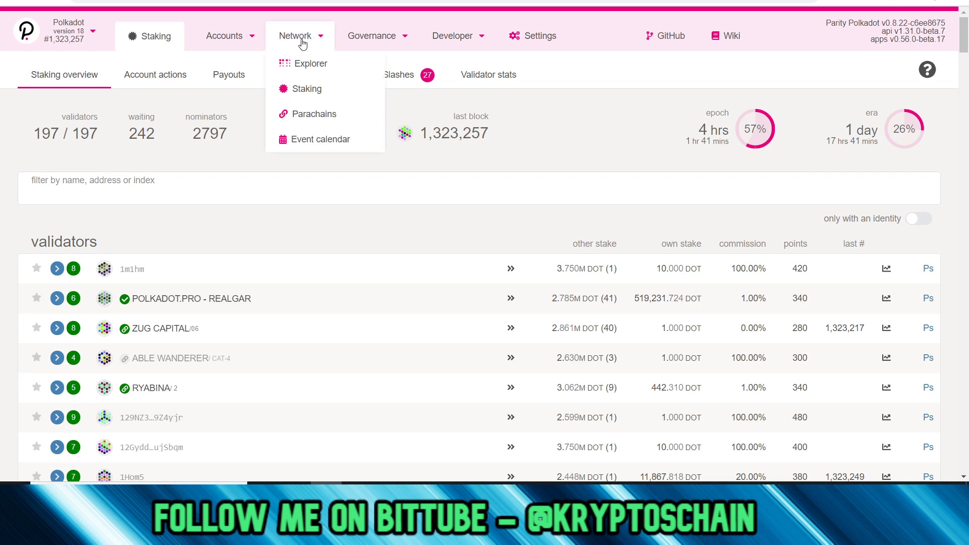
Step: Open Network > Parachains to see 0 registered parachains and next id 1,000
left_click(321, 120)
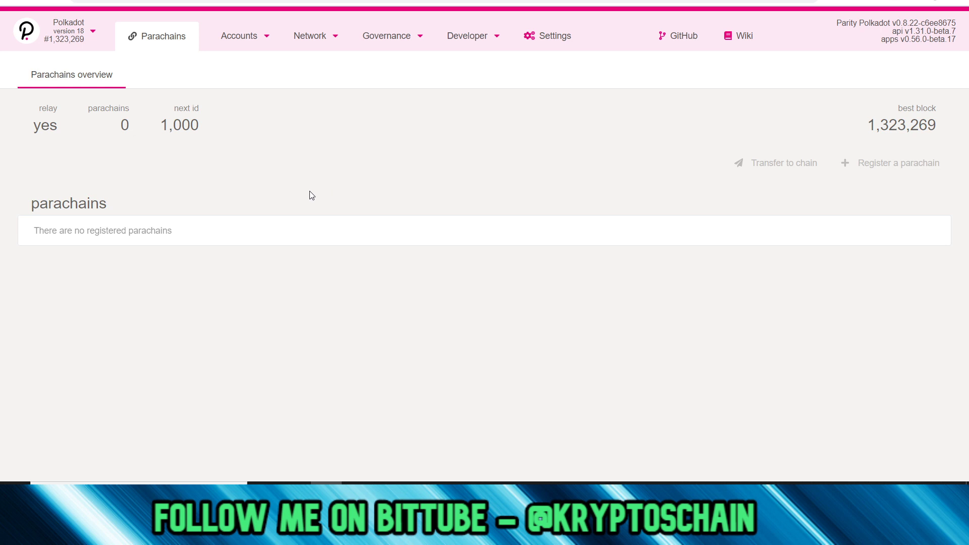
Step: Highlight the Parachains heading text, then clear the selection
left_click_drag(37, 207, 143, 204)
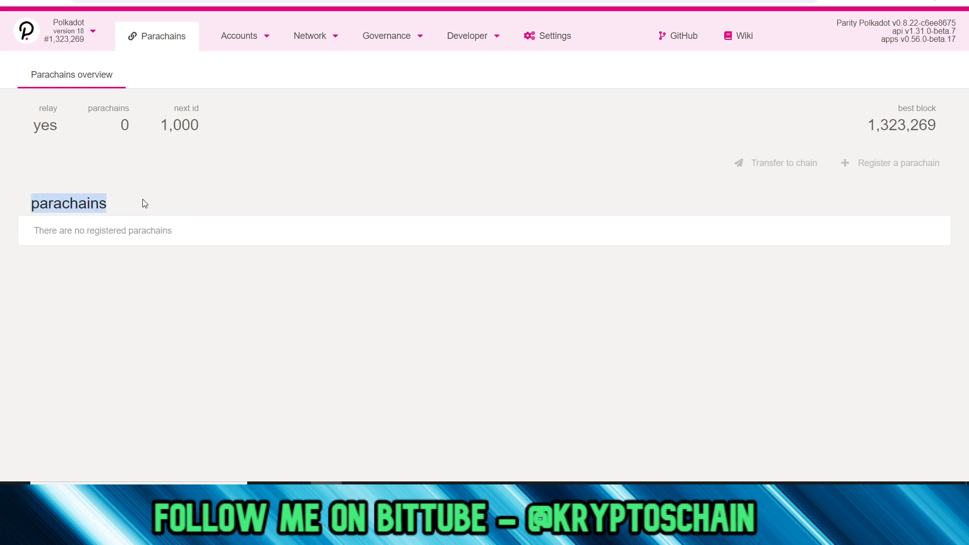
left_click(232, 181)
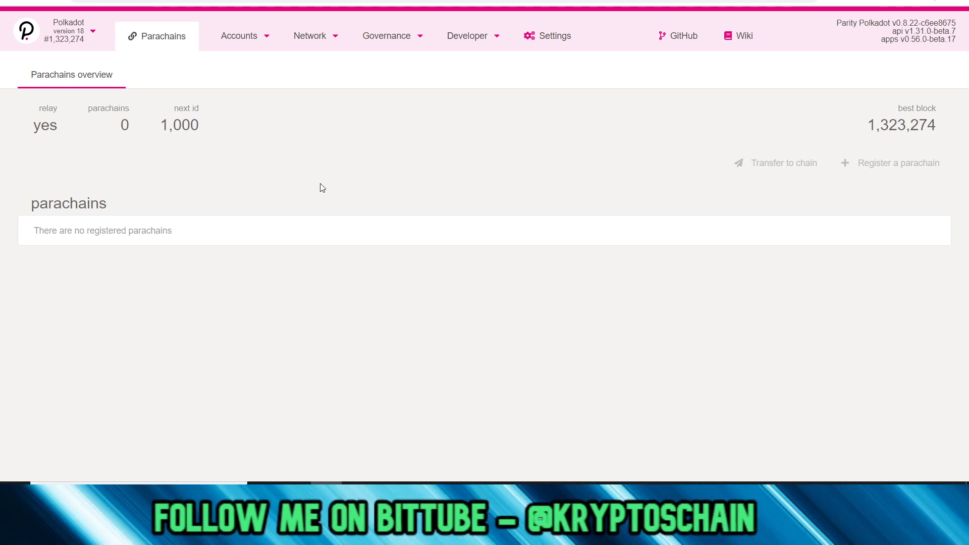
mouse_move(313, 45)
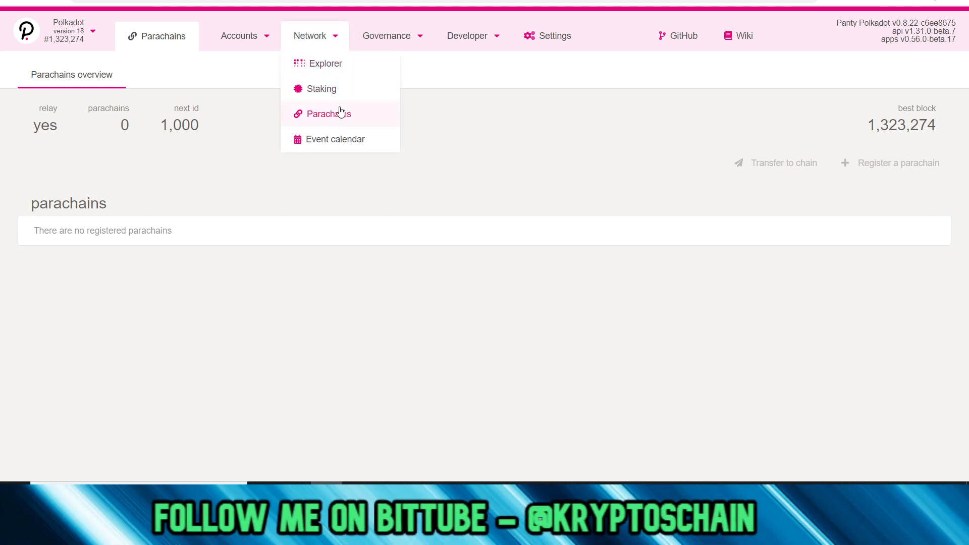
left_click(336, 147)
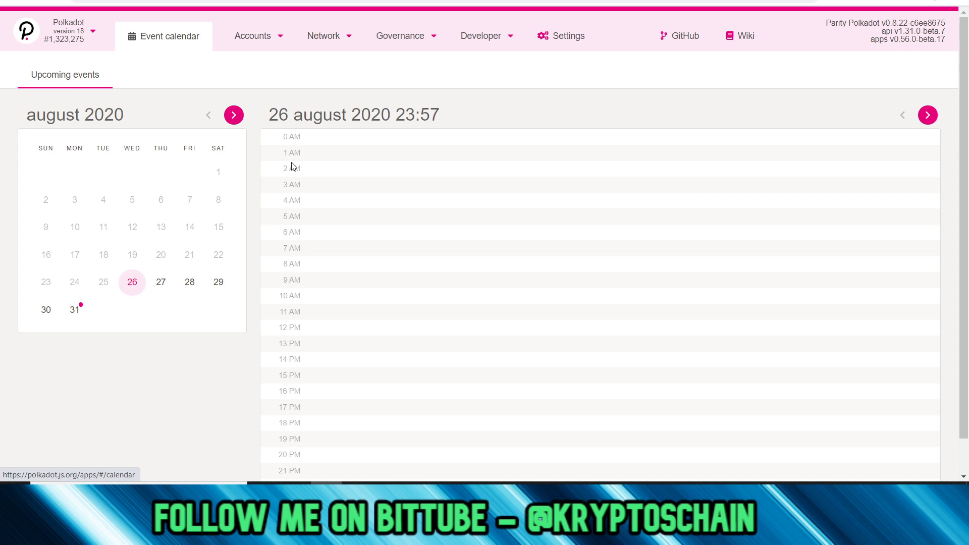
scroll(505, 179, "down", 1)
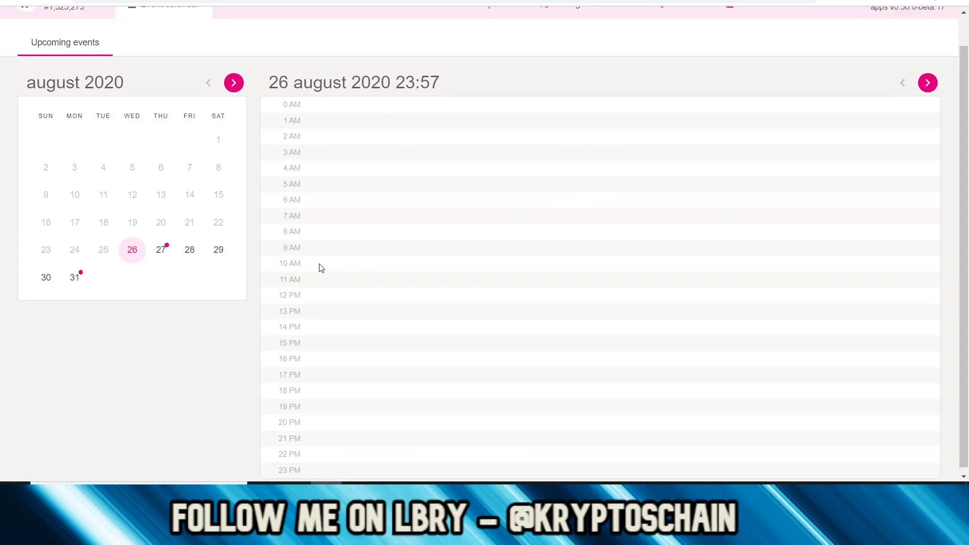
scroll(303, 270, "up", 1)
left_click(164, 281)
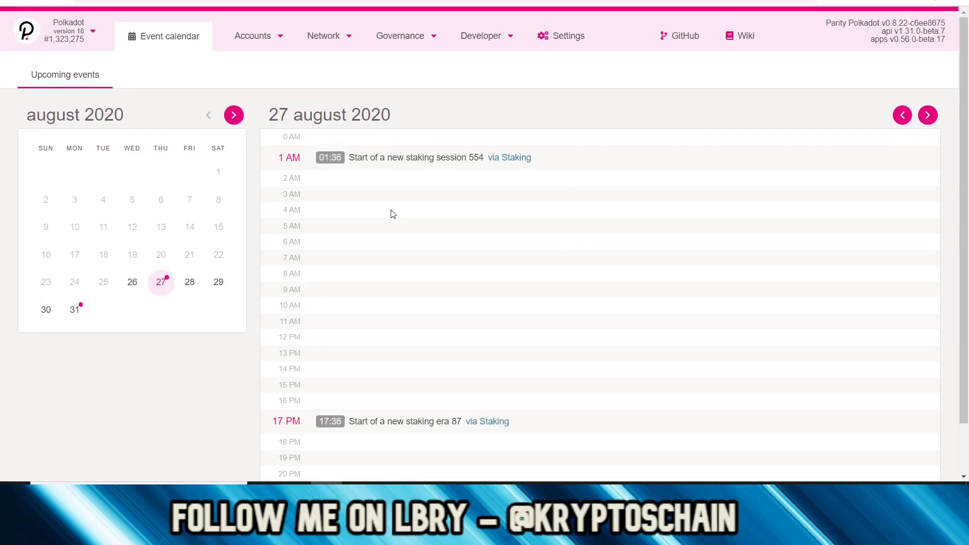
scroll(502, 185, "down", 1)
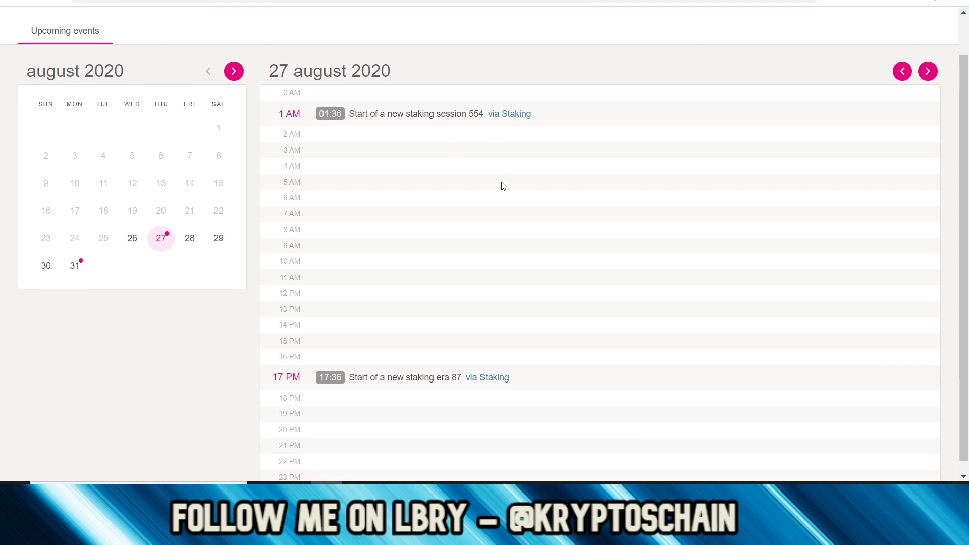
scroll(379, 328, "up", 1)
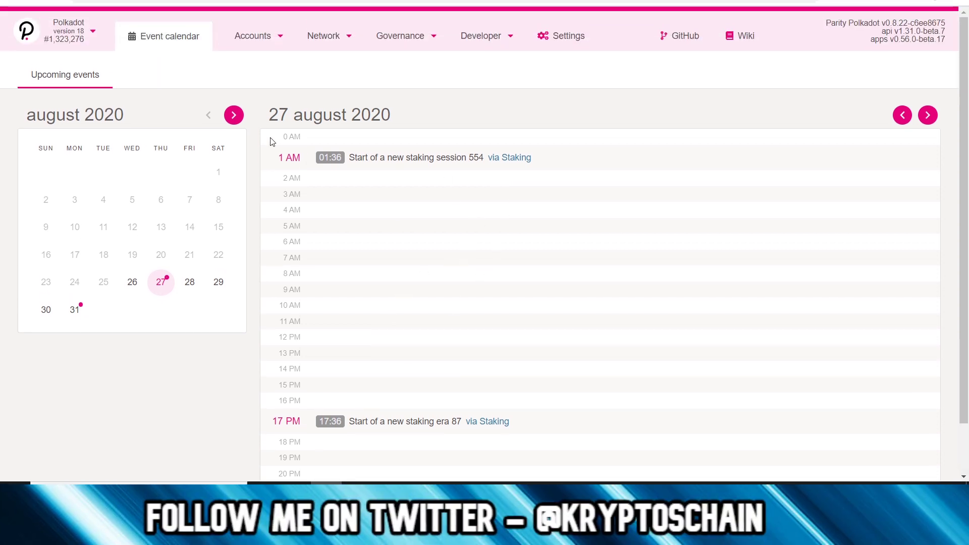
mouse_move(352, 45)
mouse_move(400, 39)
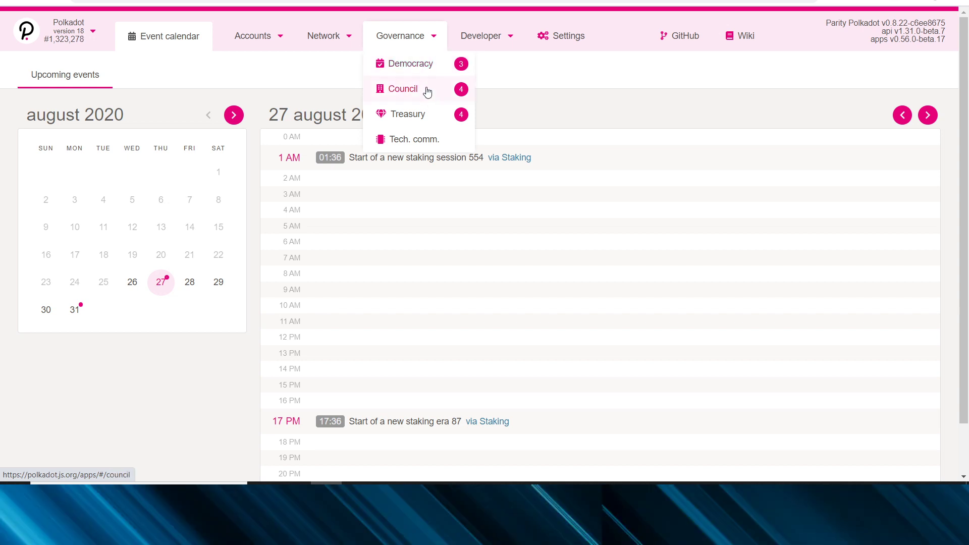
Step: Open Governance > Democracy and scroll to the staking.setValidatorCount referendum and two proposals
left_click(423, 66)
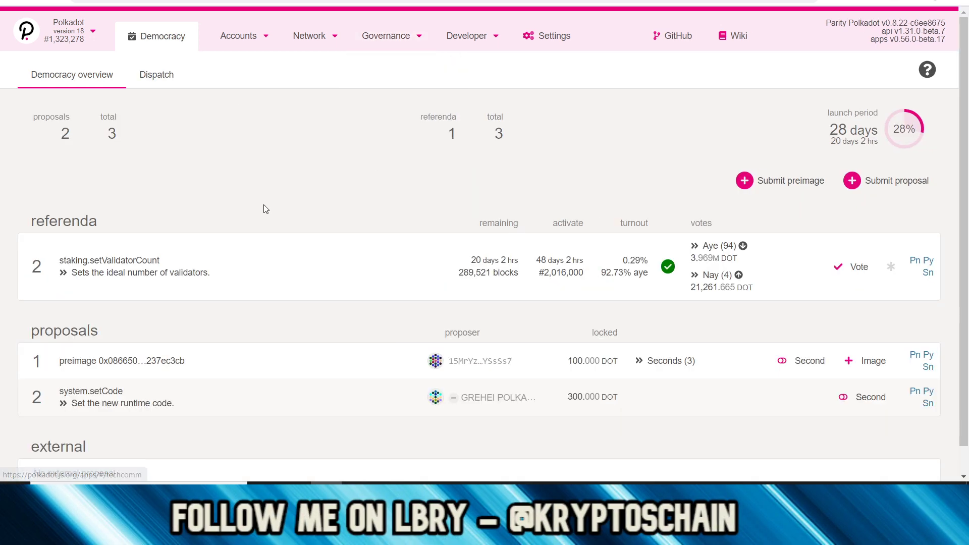
scroll(267, 212, "down", 1)
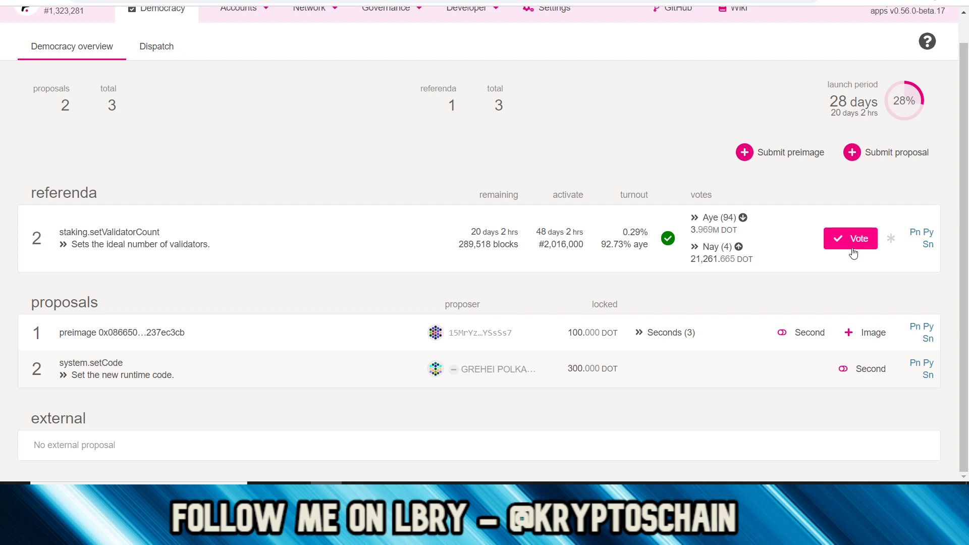
left_click(851, 247)
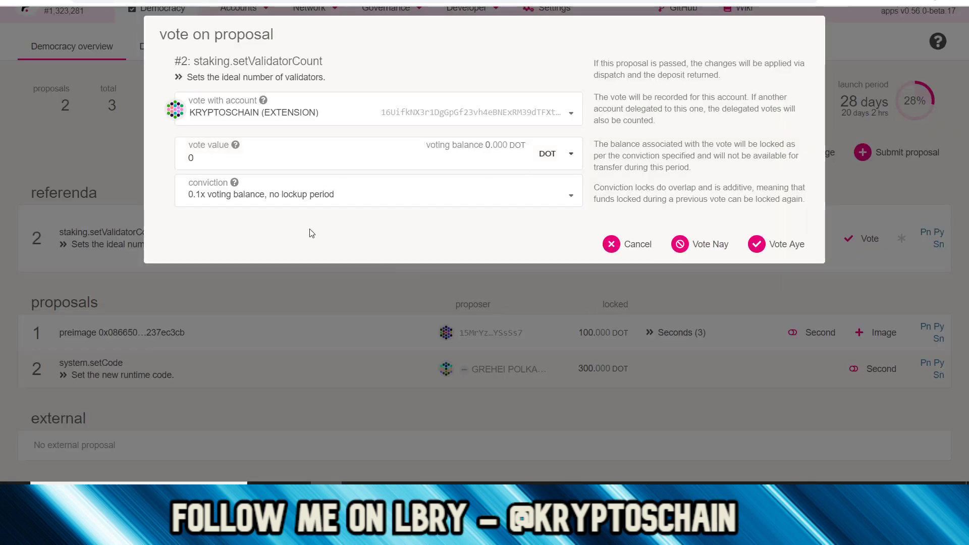
left_click(329, 201)
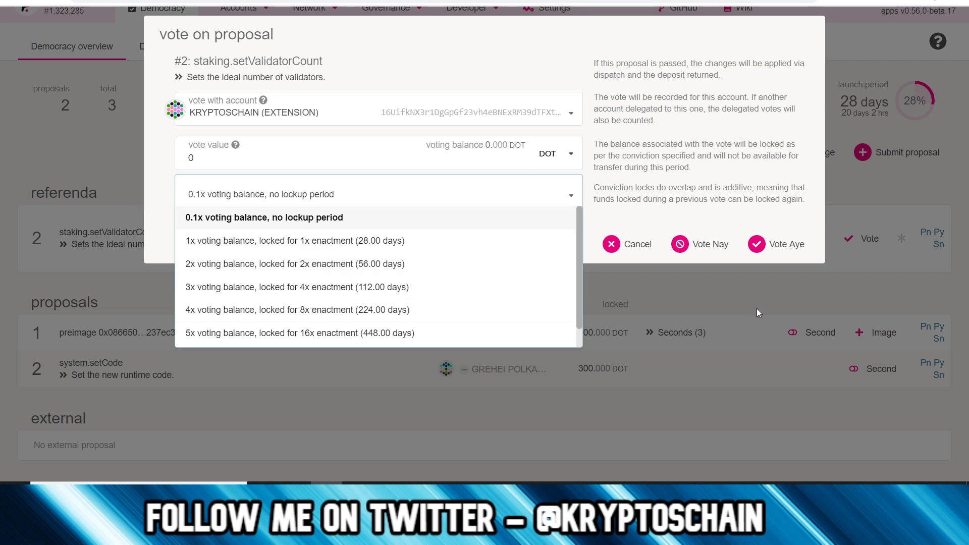
scroll(402, 273, "down", 1)
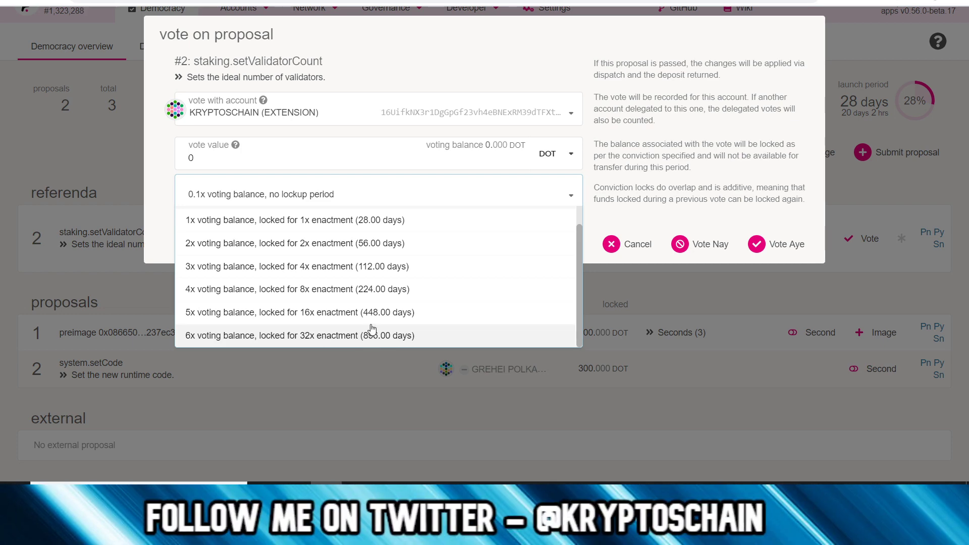
left_click(631, 243)
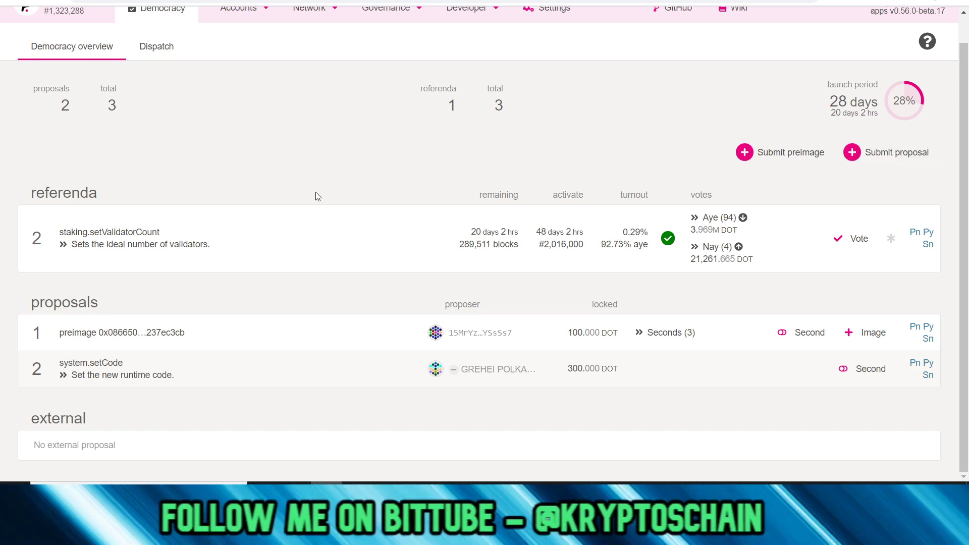
Step: Open Governance > Council, showing 13/13 seats filled and term 12% through
scroll(318, 194, "up", 1)
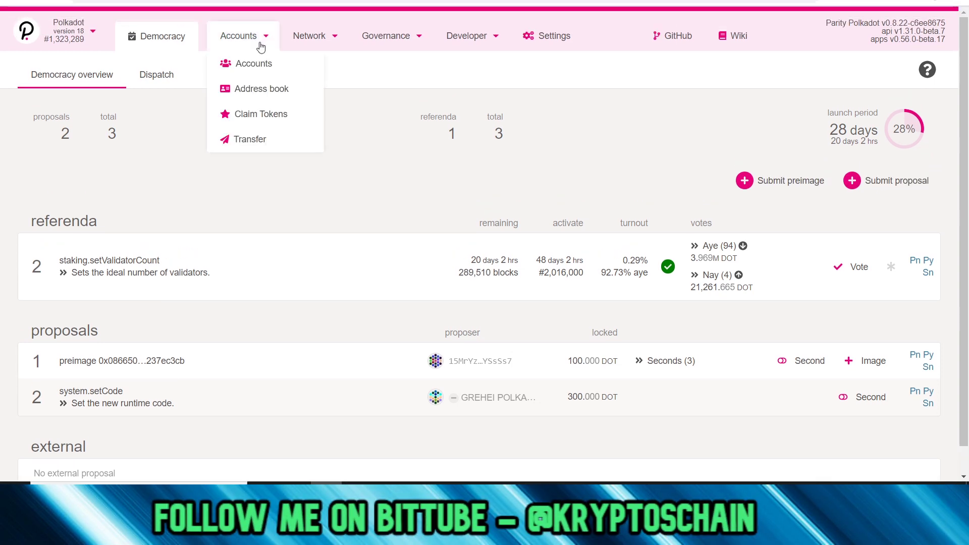
mouse_move(374, 35)
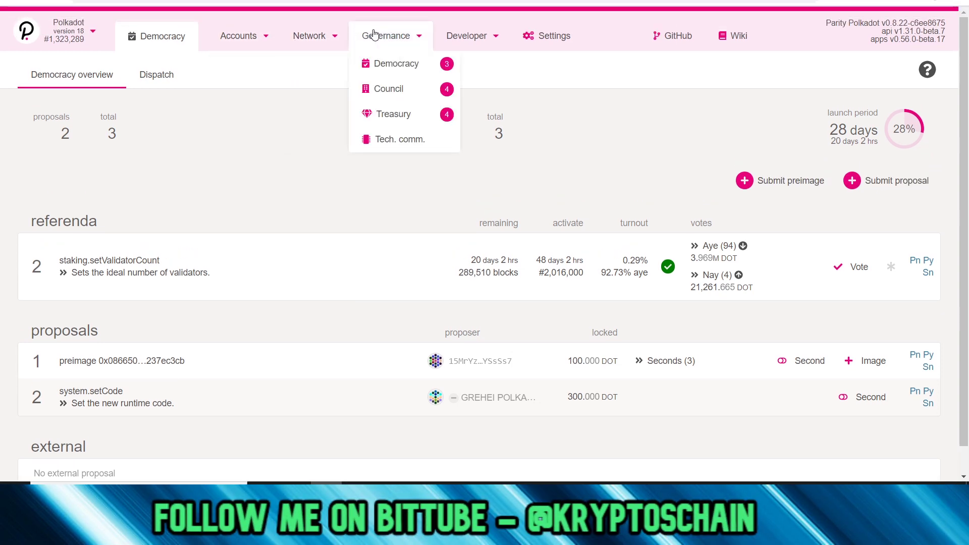
left_click(404, 91)
scroll(135, 206, "down", 3)
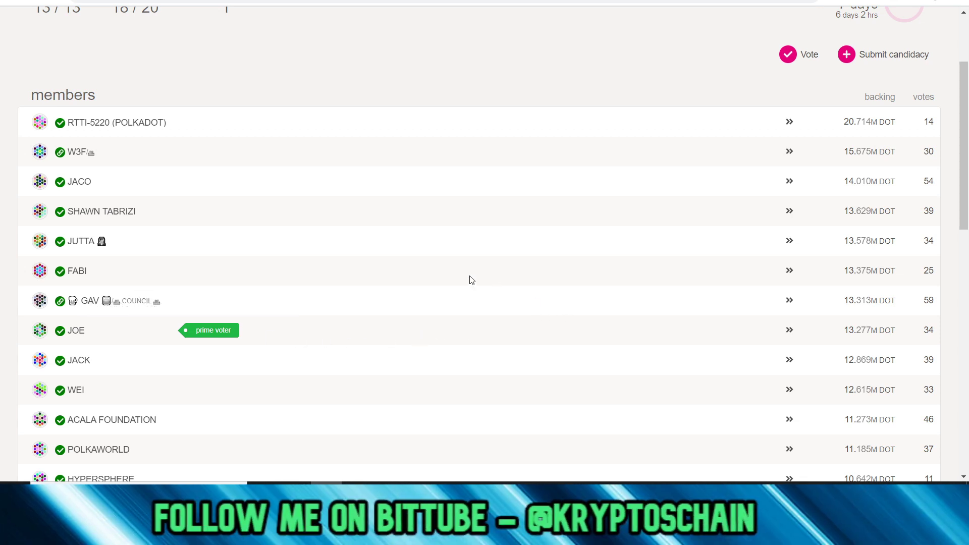
Step: Scroll through the 13 members, 18/20 runners up and 1 candidate, then return to top
scroll(469, 277, "down", 3)
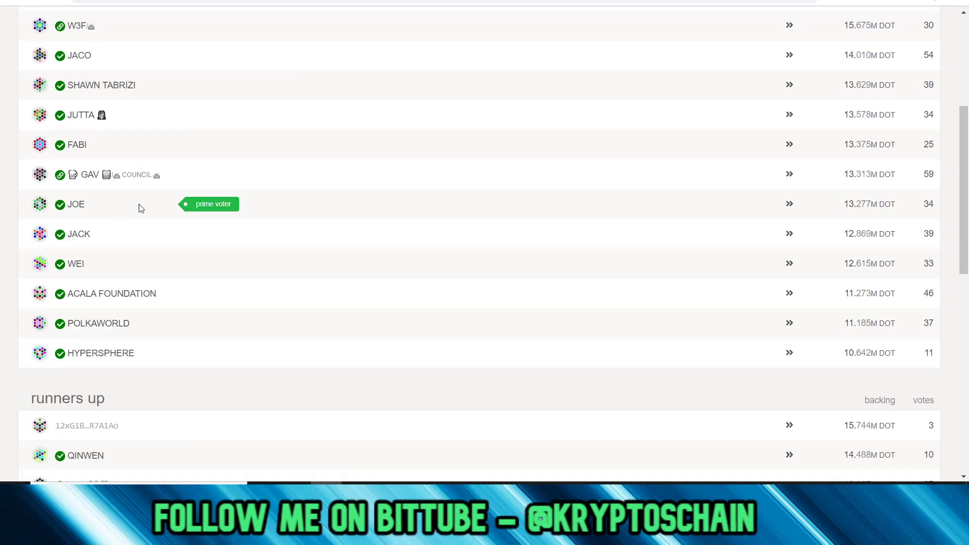
mouse_move(221, 210)
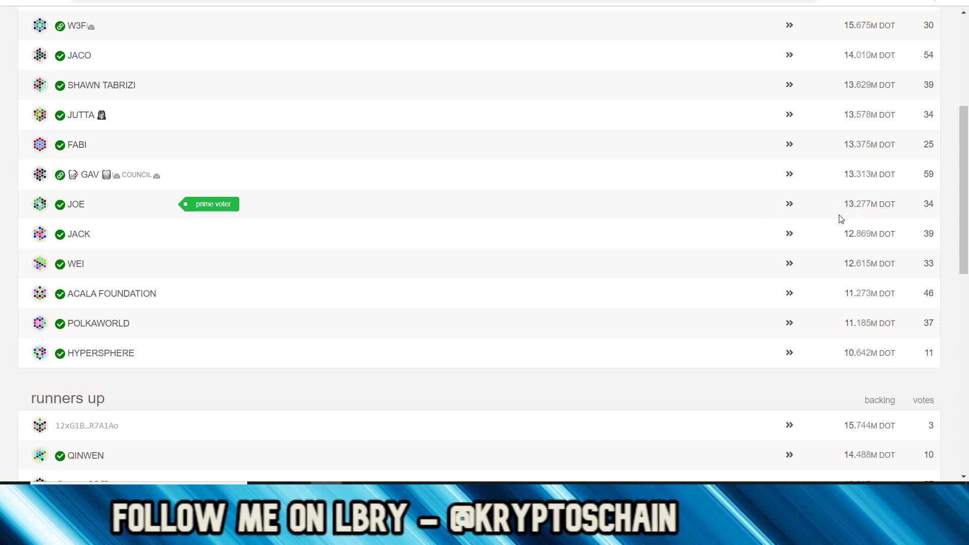
scroll(843, 191, "up", 4)
scroll(843, 194, "down", 1)
scroll(842, 194, "down", 4)
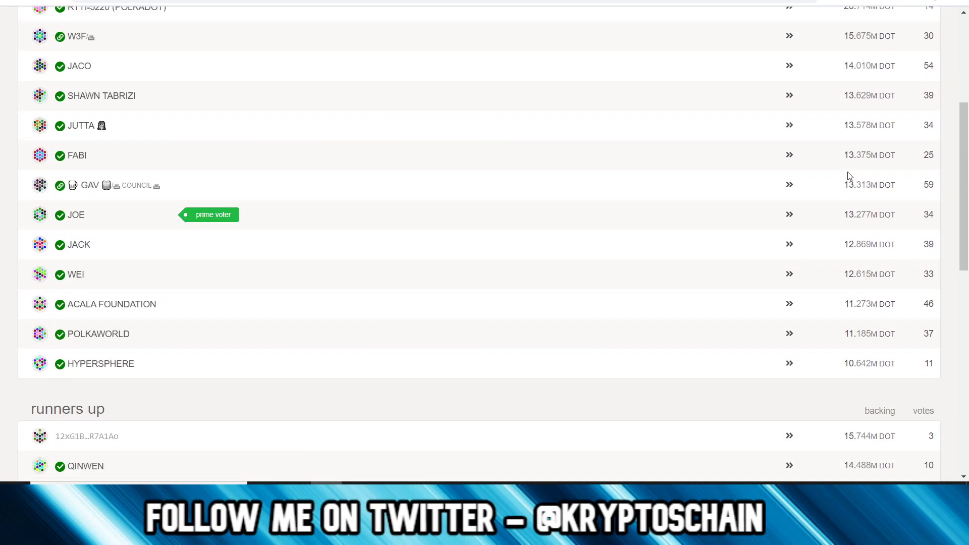
scroll(838, 216, "up", 8)
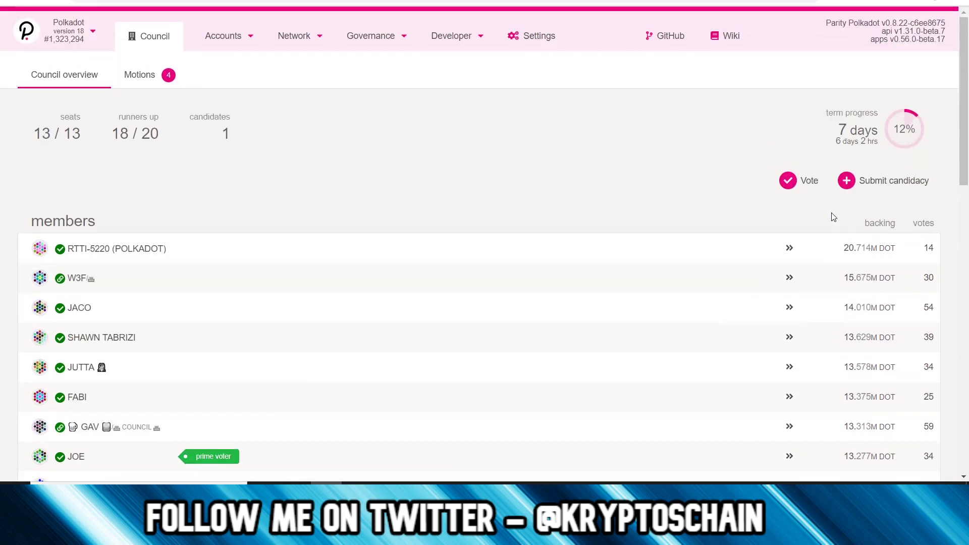
scroll(692, 210, "down", 8)
scroll(523, 235, "down", 5)
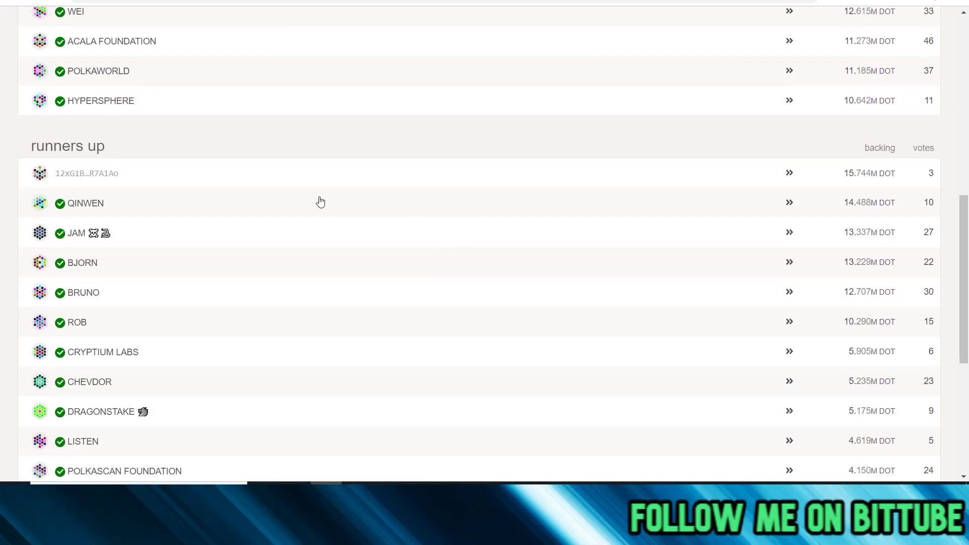
scroll(321, 201, "down", 5)
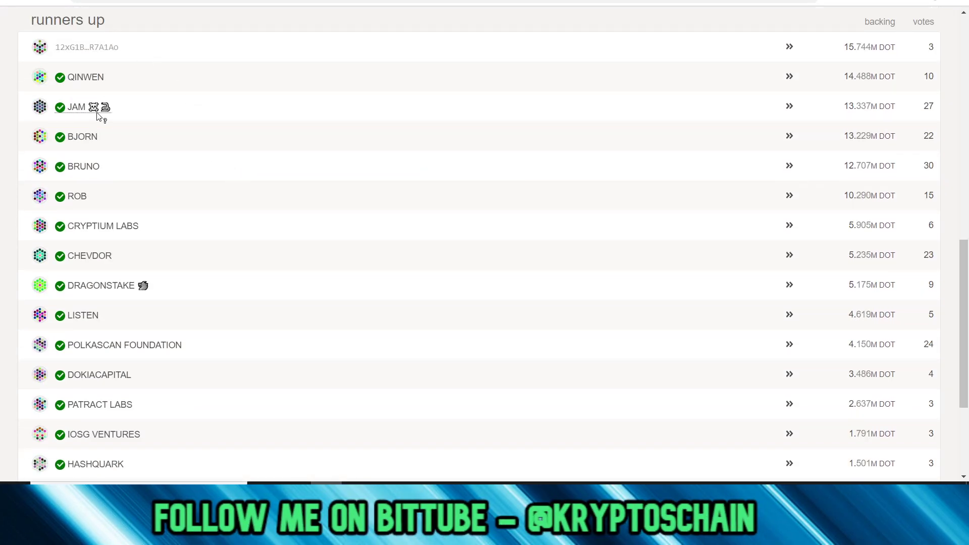
scroll(860, 76, "down", 3)
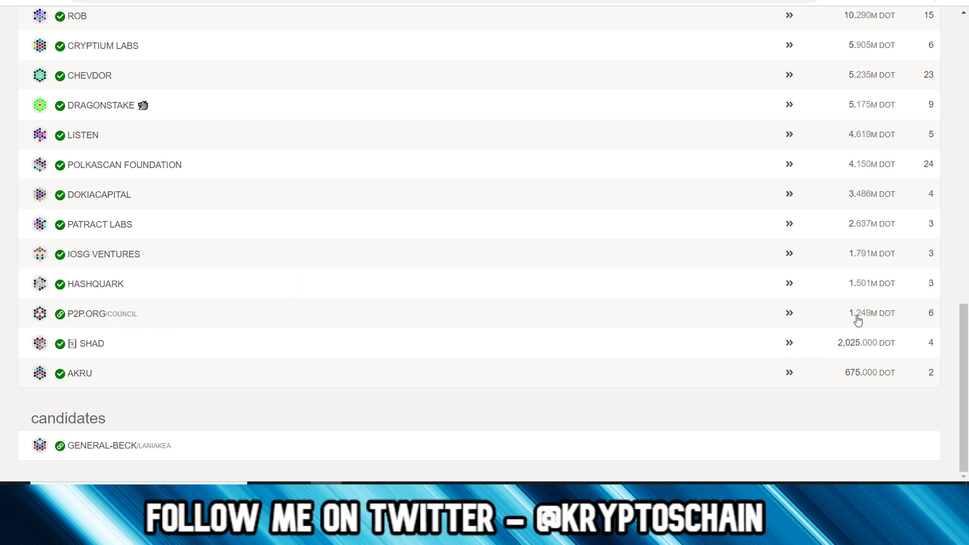
scroll(796, 306, "up", 10)
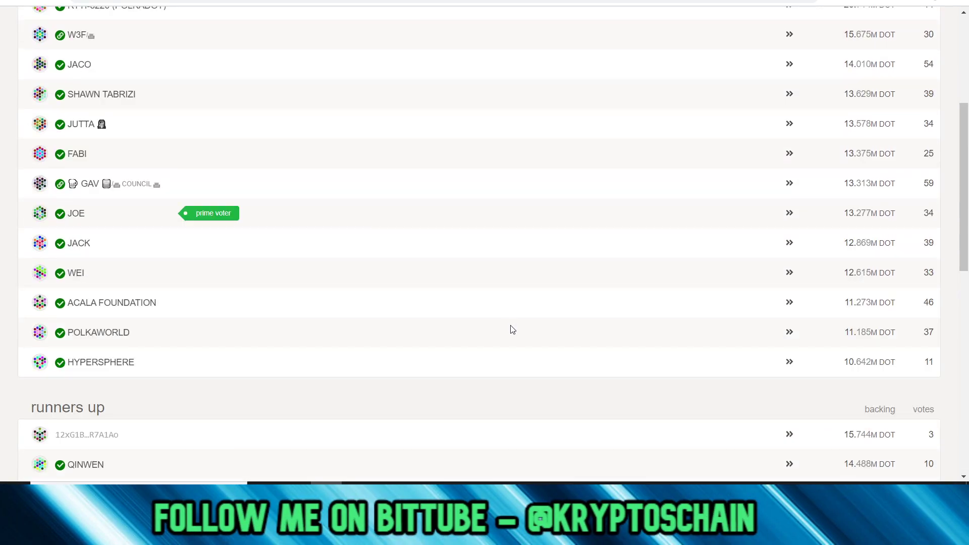
scroll(514, 329, "down", 3)
scroll(528, 329, "down", 5)
scroll(695, 290, "up", 13)
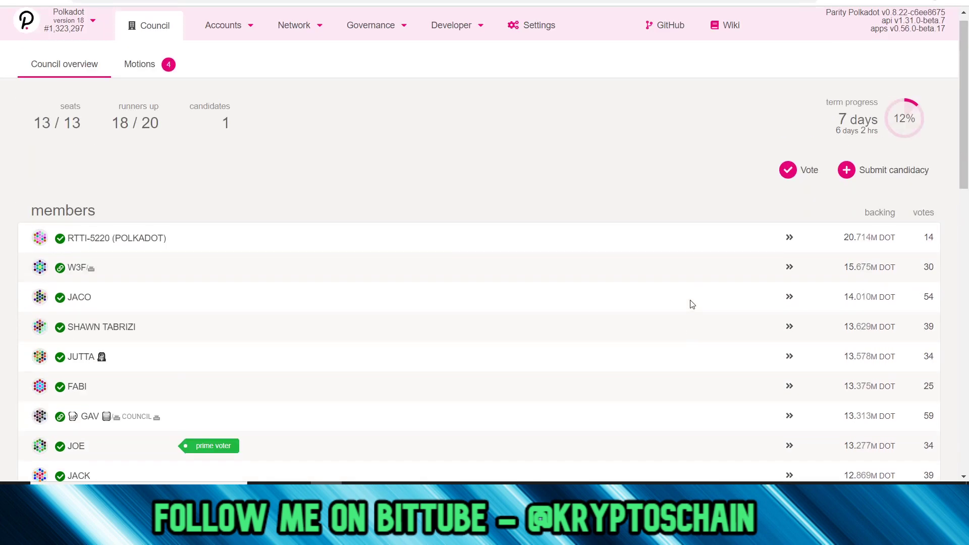
Step: Open Governance > Treasury showing 4 proposals, 2 approved and 6.555M DOT available
mouse_move(372, 36)
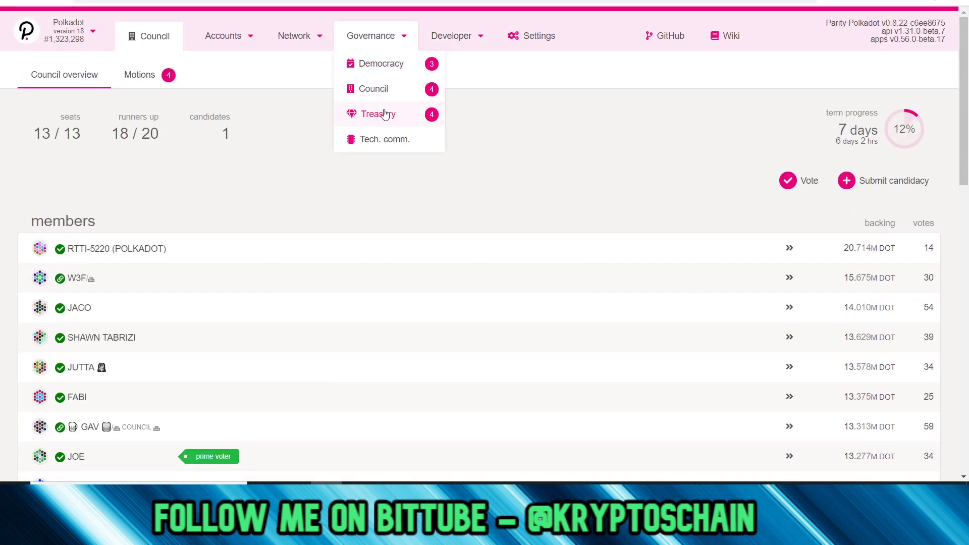
left_click(384, 119)
scroll(253, 171, "down", 1)
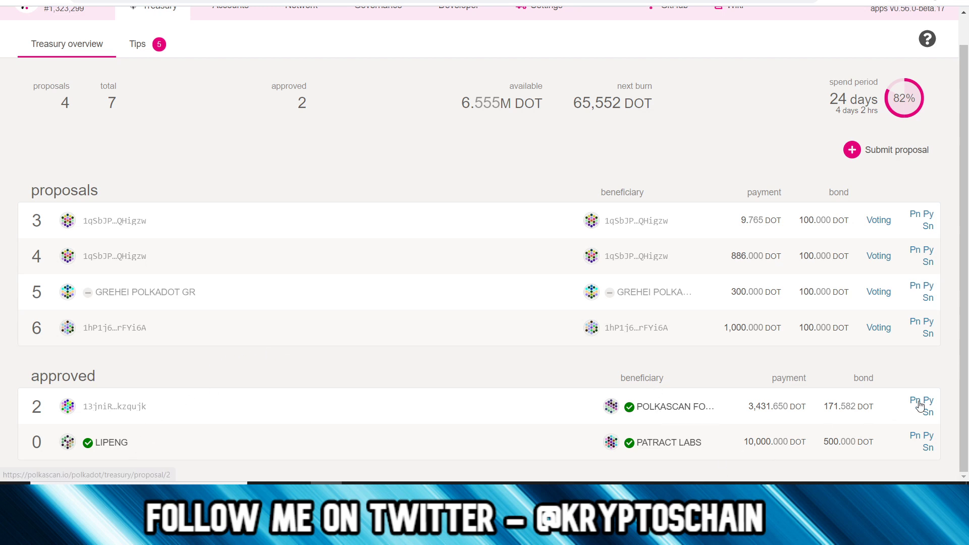
scroll(479, 319, "up", 1)
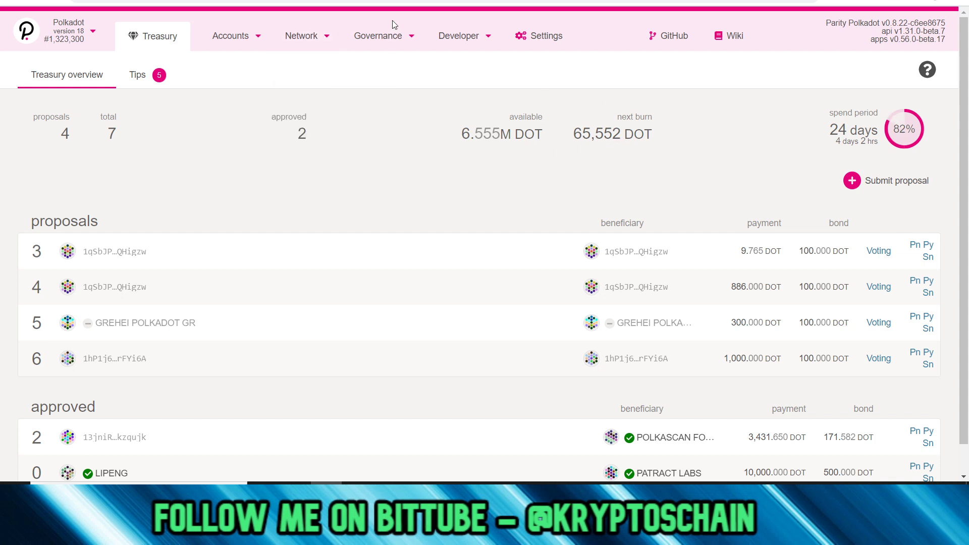
Step: Try to open the Technical Committee page from the Governance menu
mouse_move(391, 35)
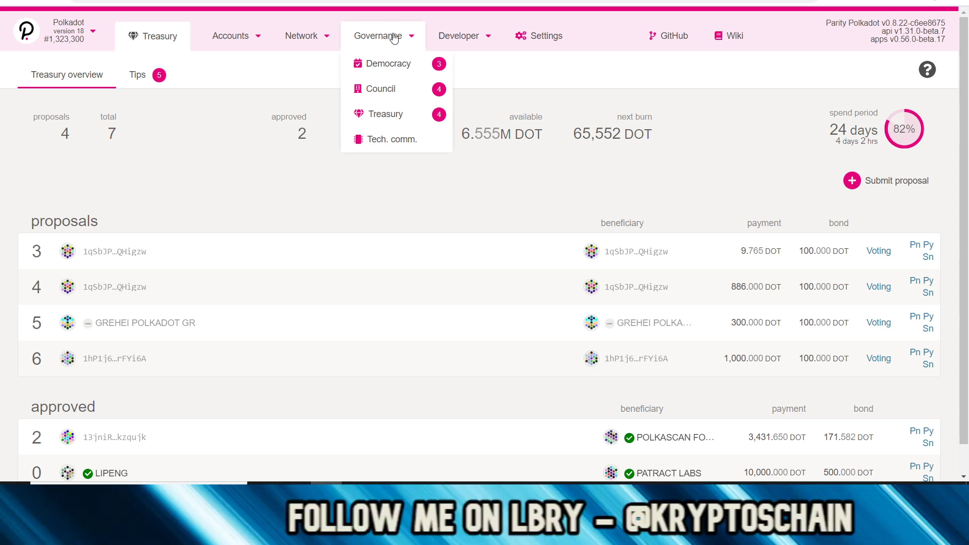
left_click(386, 144)
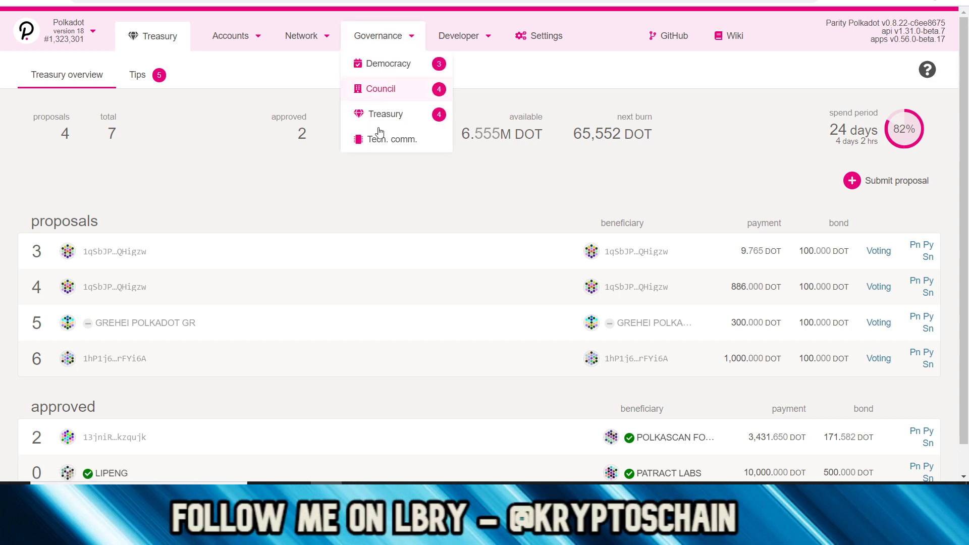
mouse_move(459, 36)
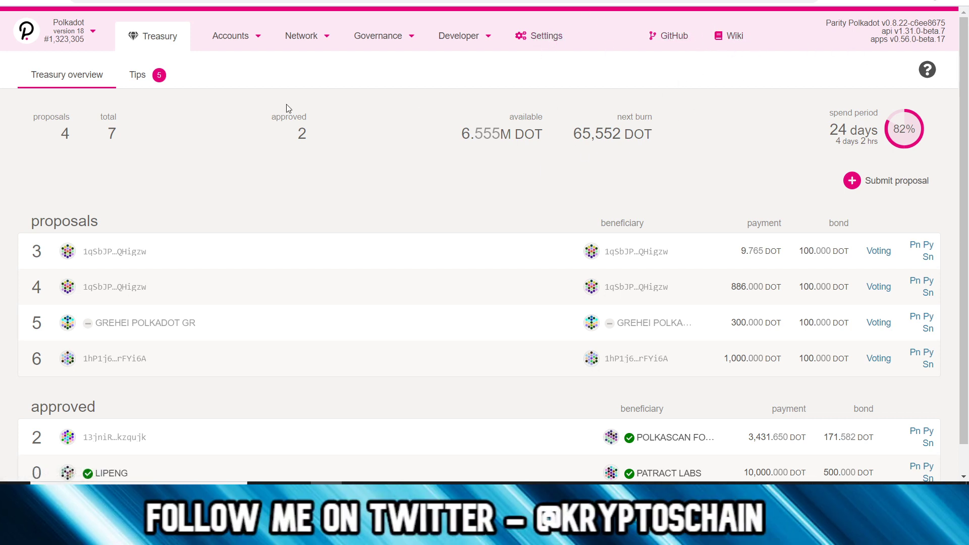
Step: Show the list of available networks, then close it without leaving Polkadot
left_click(91, 30)
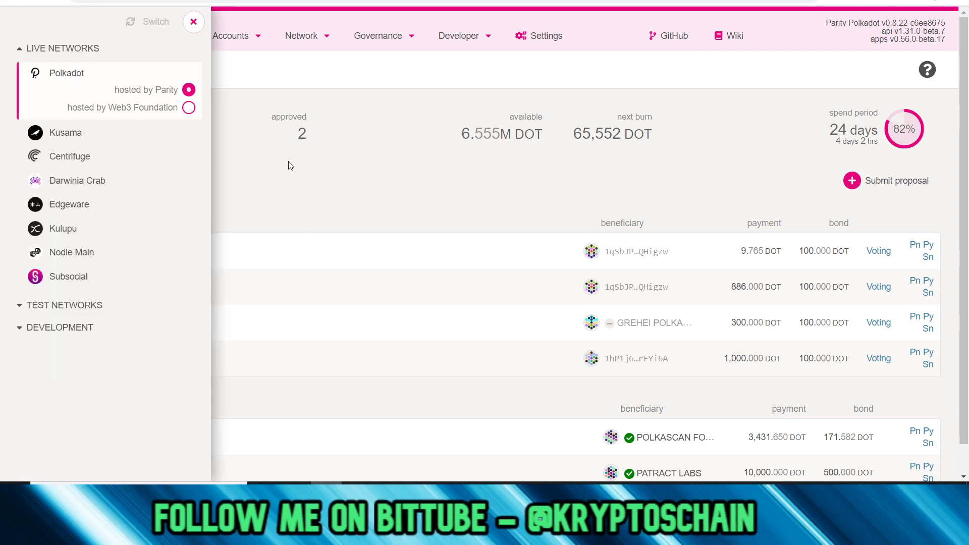
left_click(193, 22)
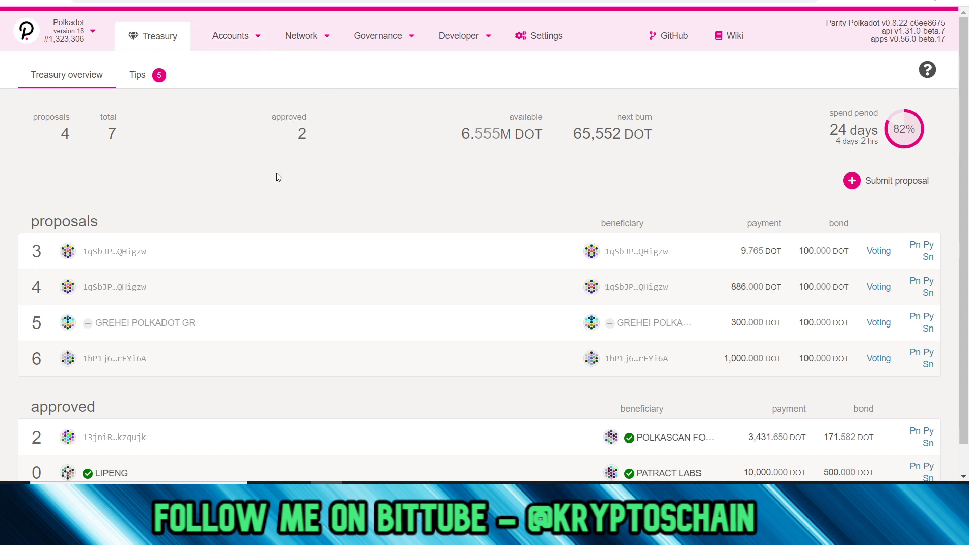